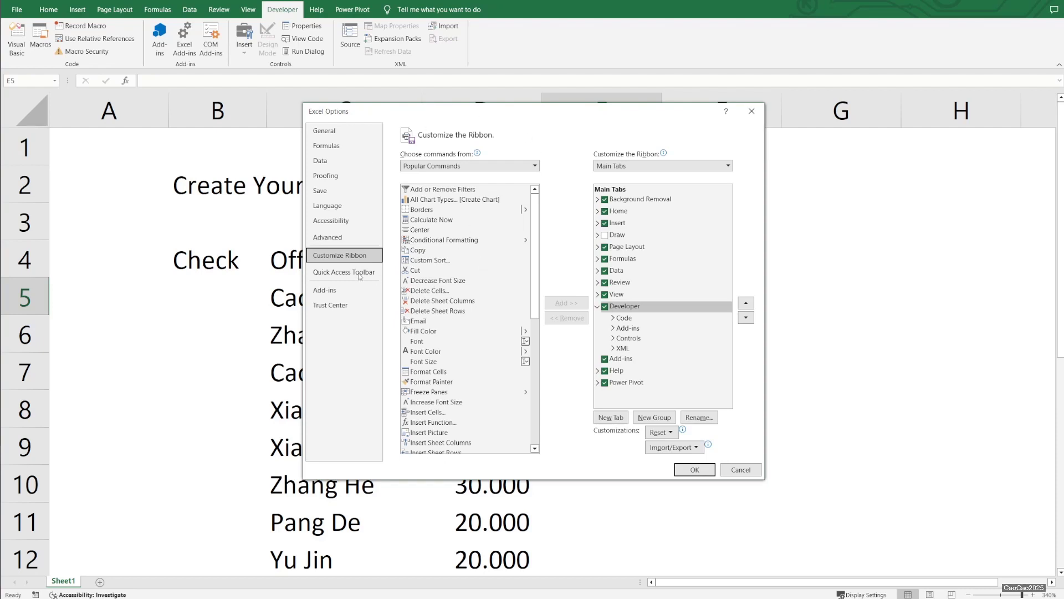
Confirm the ribbon customization with the Developer main tab enabled
left_click(606, 308)
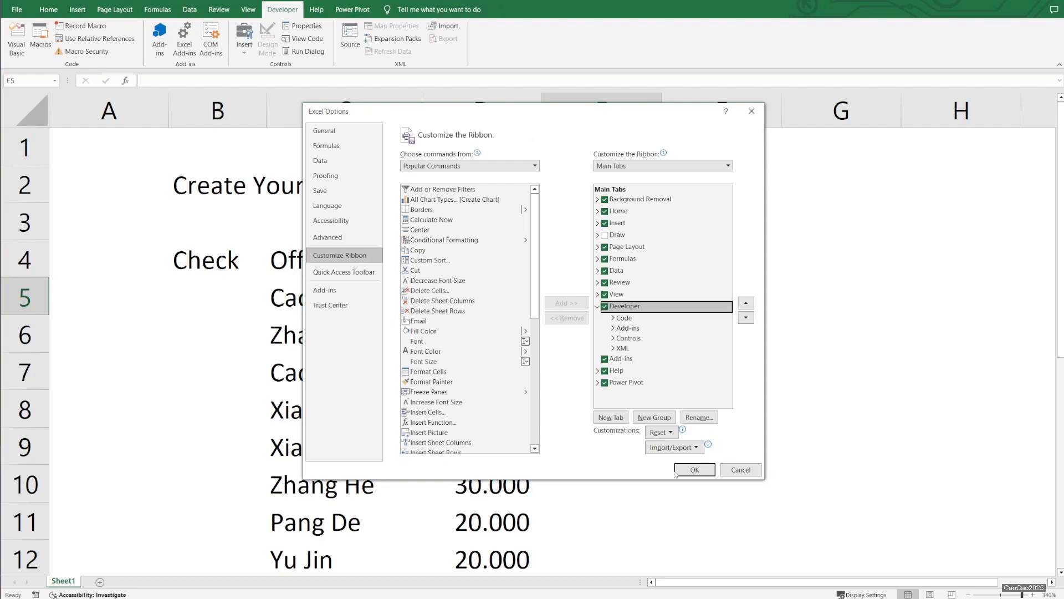
left_click(694, 470)
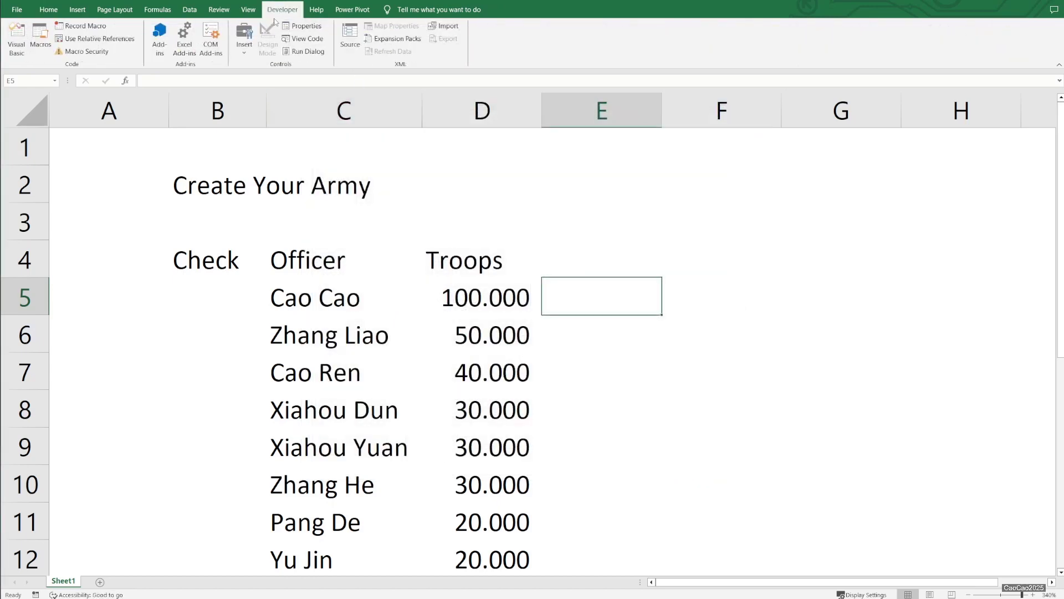
scroll(305, 285, "down", 5)
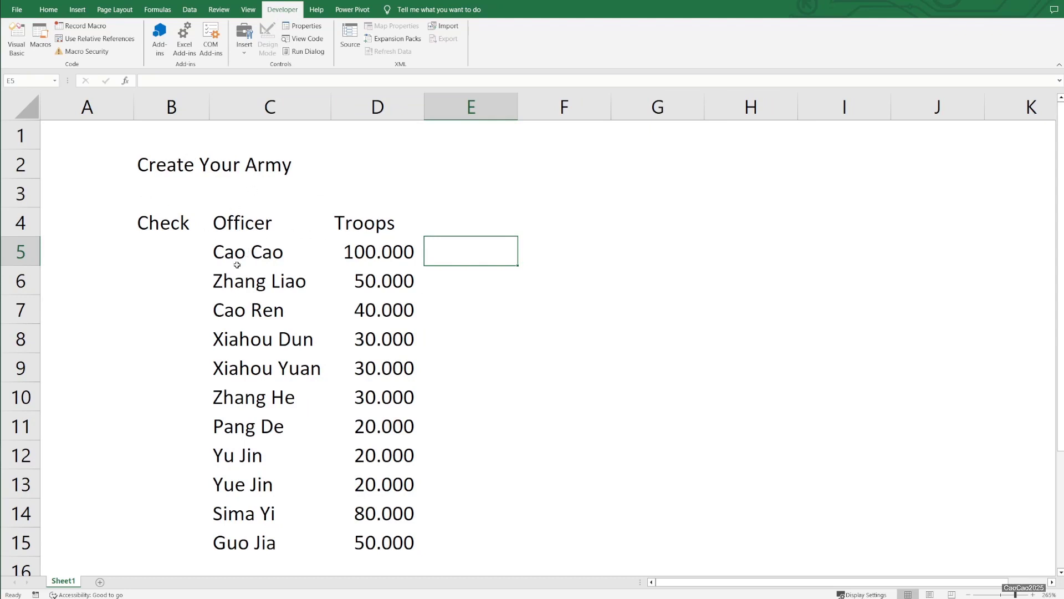
left_click(164, 248)
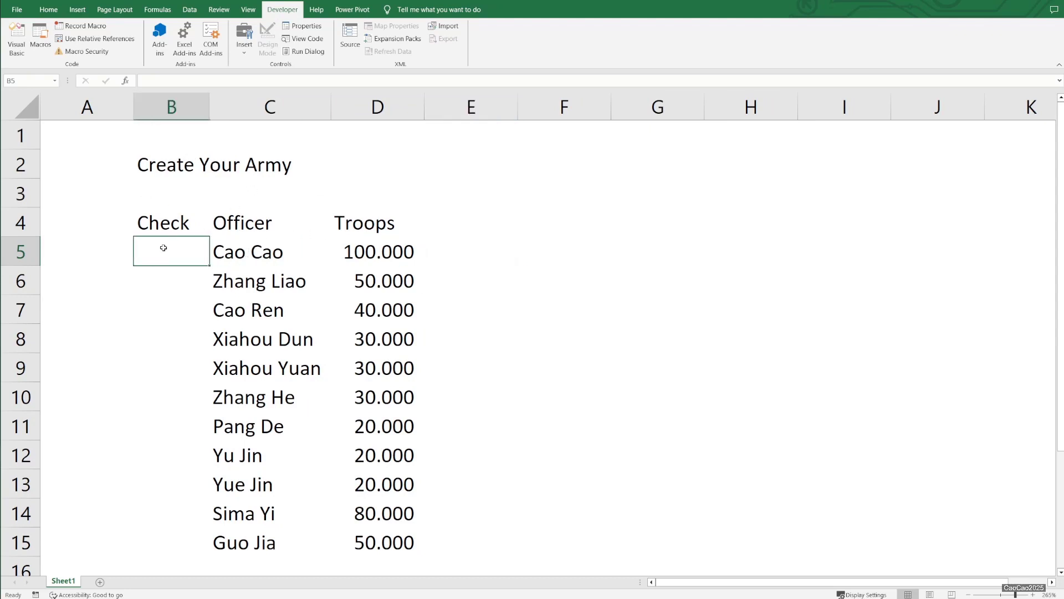
left_click(159, 298)
left_click(162, 379)
left_click(161, 248)
left_click(162, 544)
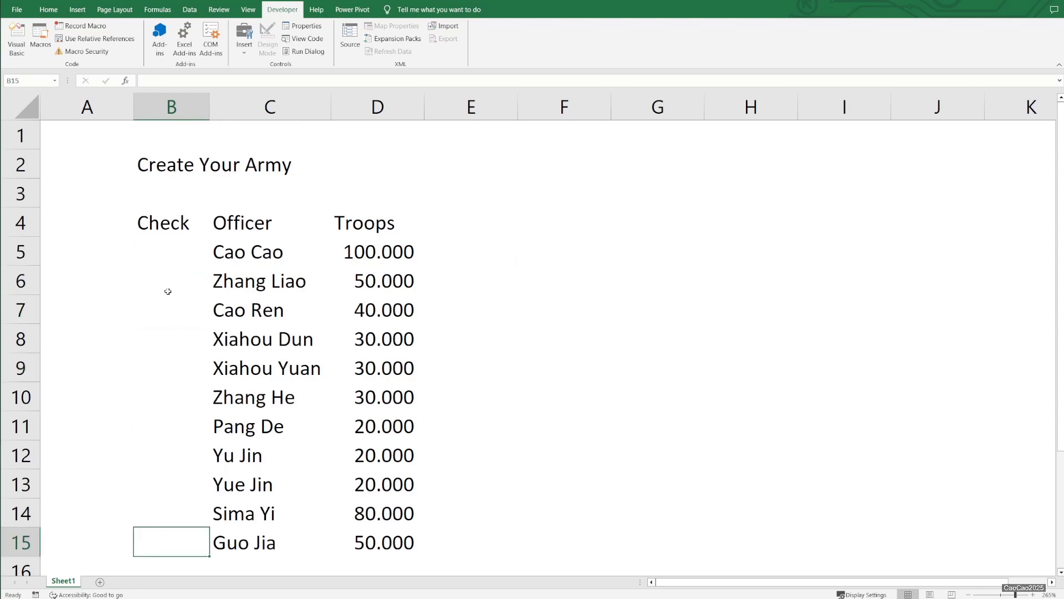
Insert a form-control check box at cell B5 and nudge it up so it sits beside Cao Cao
left_click(174, 254)
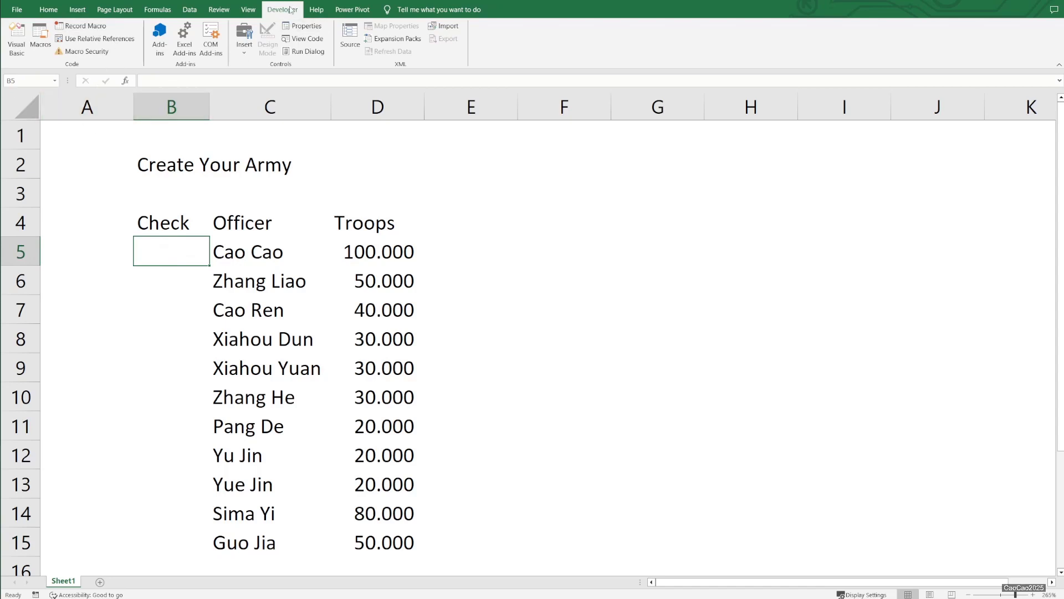
left_click(244, 49)
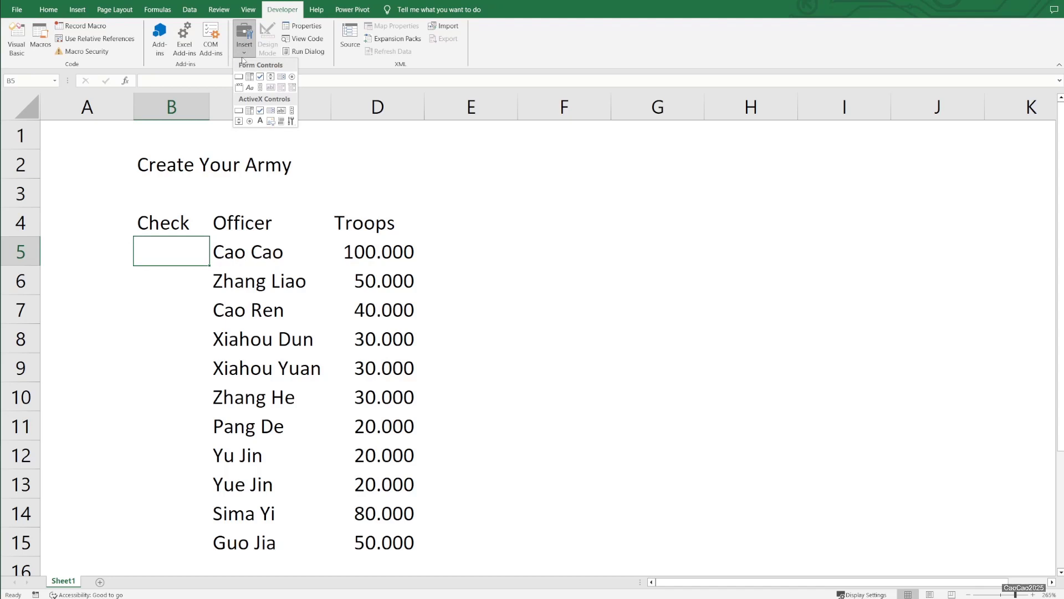
left_click(260, 77)
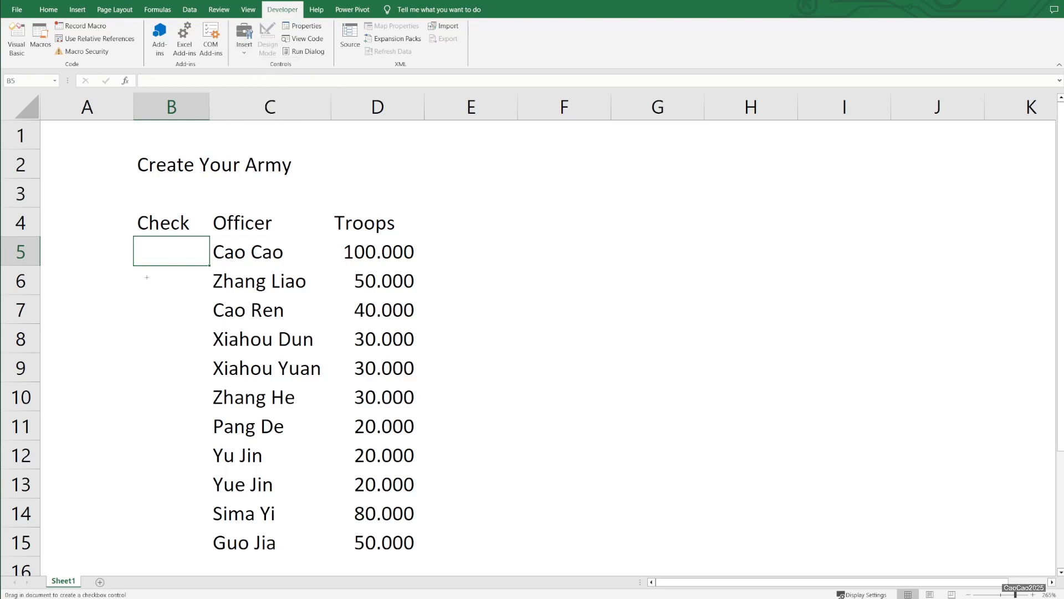
left_click(145, 247)
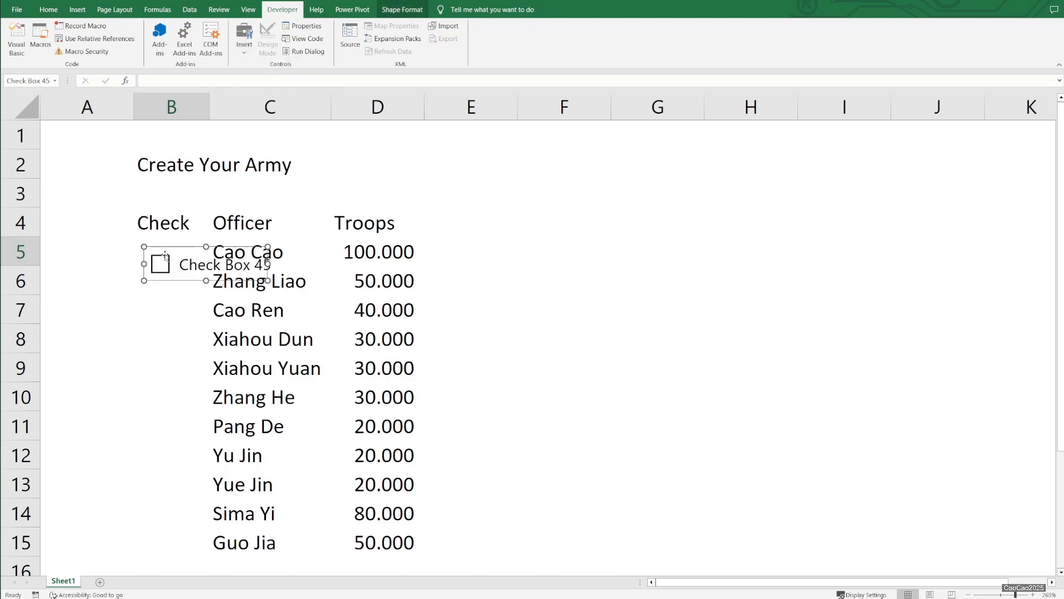
left_click_drag(174, 246, 169, 238)
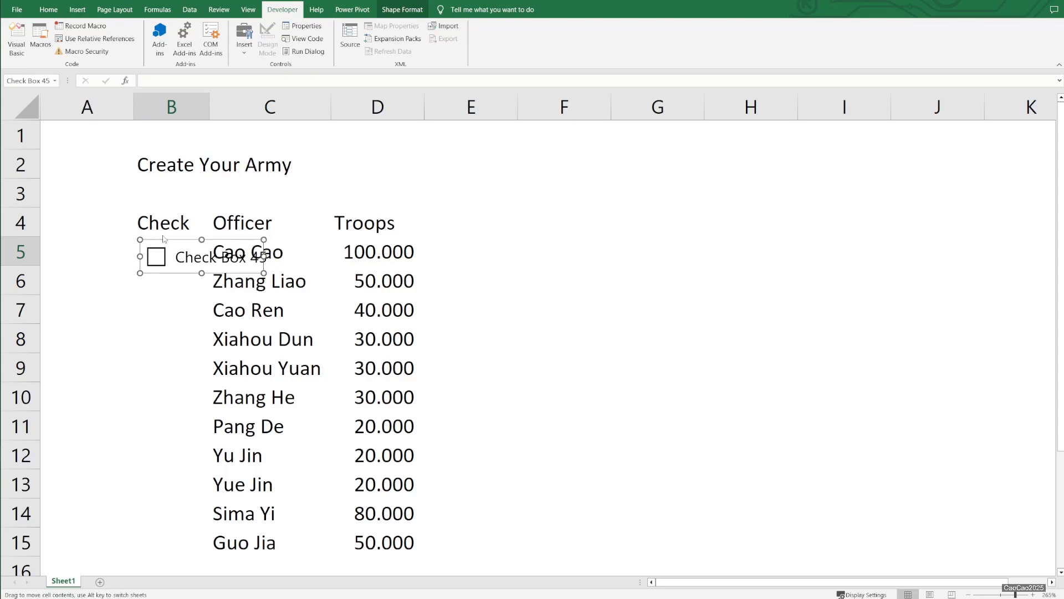
left_click(167, 238)
left_click(182, 278)
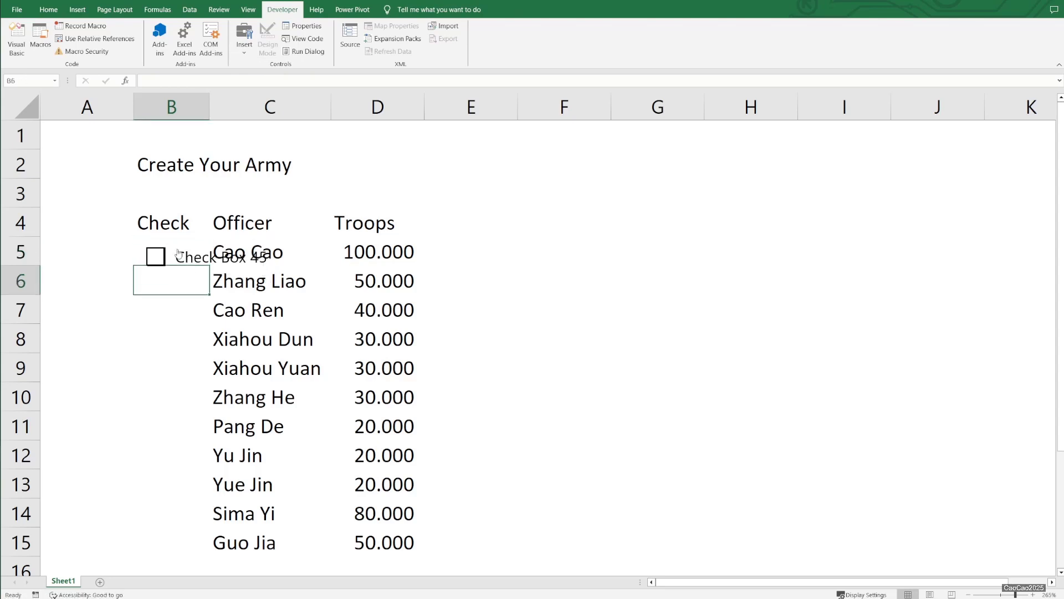
Change the check box's label text to "asdaasdasd"
left_click(176, 257)
left_click(176, 257)
right_click(186, 256)
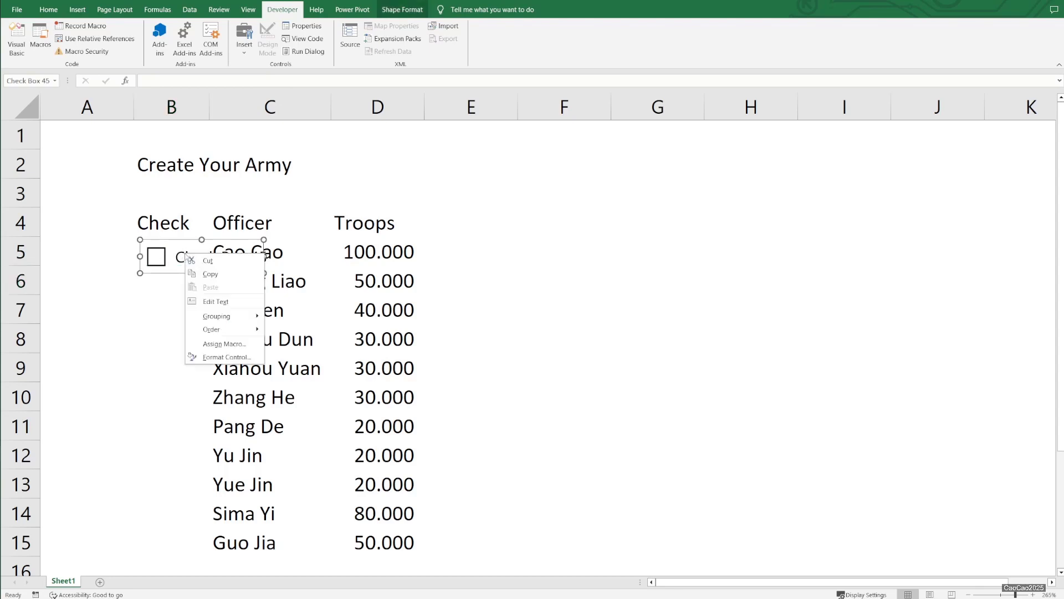
left_click(215, 301)
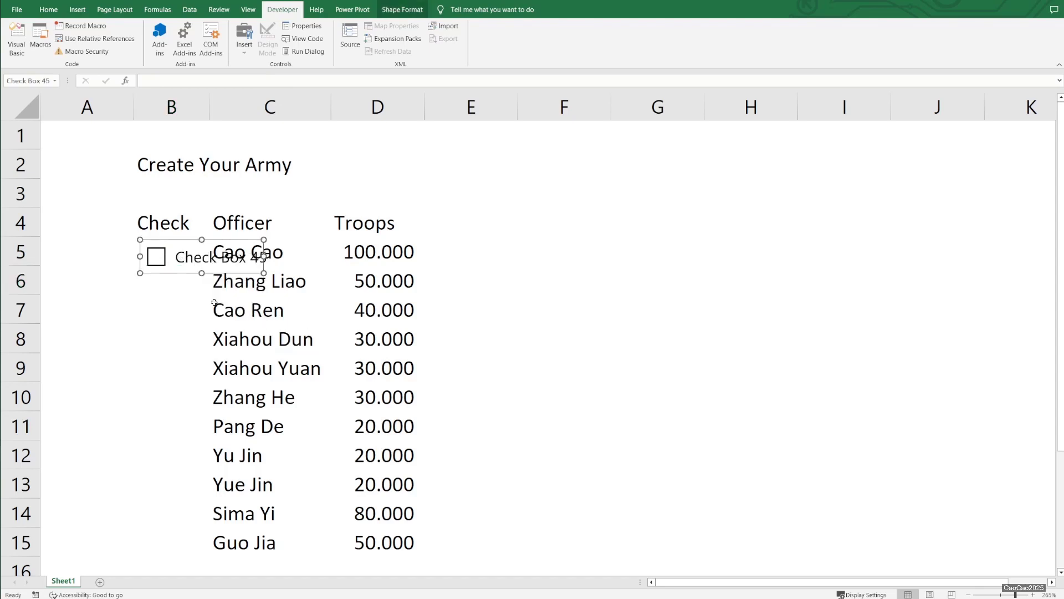
left_click(266, 253)
type("asdaasdasd")
left_click(191, 278)
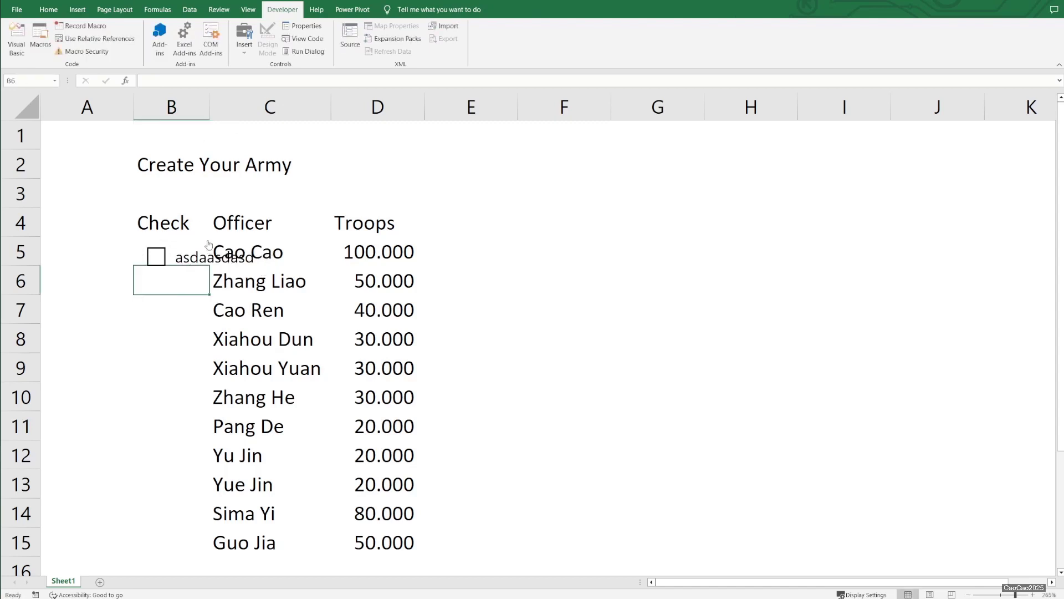
Move the check box left until it clears the officer names, and delete its label text
left_click(170, 256, "ctrl")
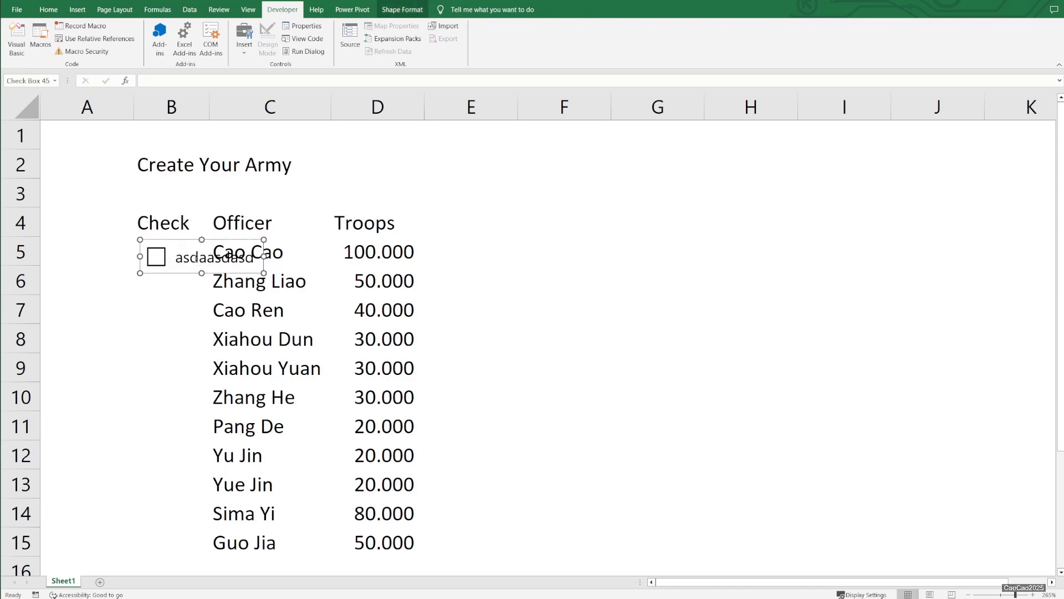
left_click(166, 292)
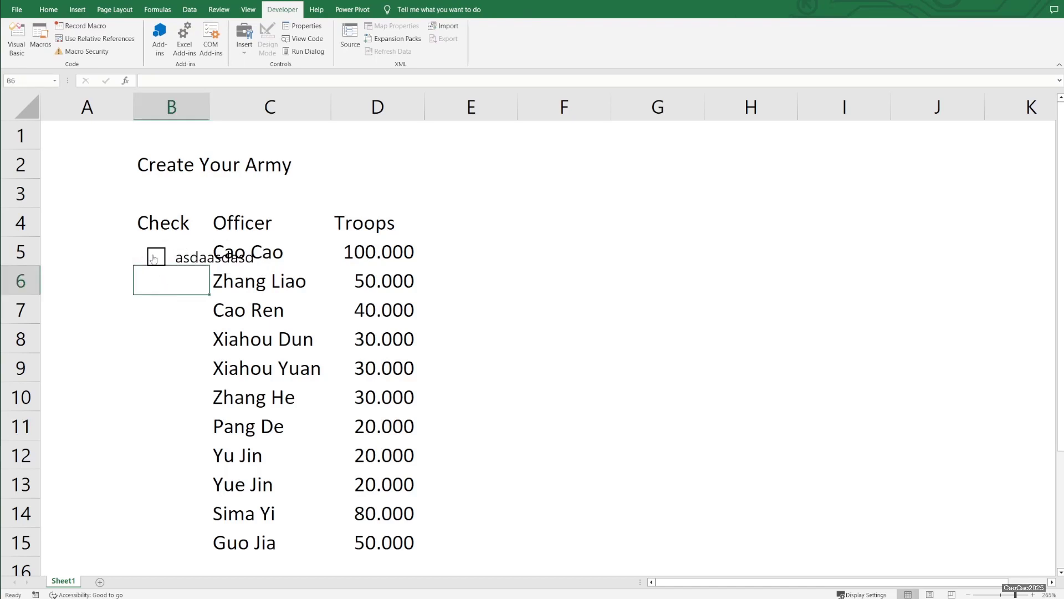
left_click(156, 257)
left_click(178, 258, "ctrl")
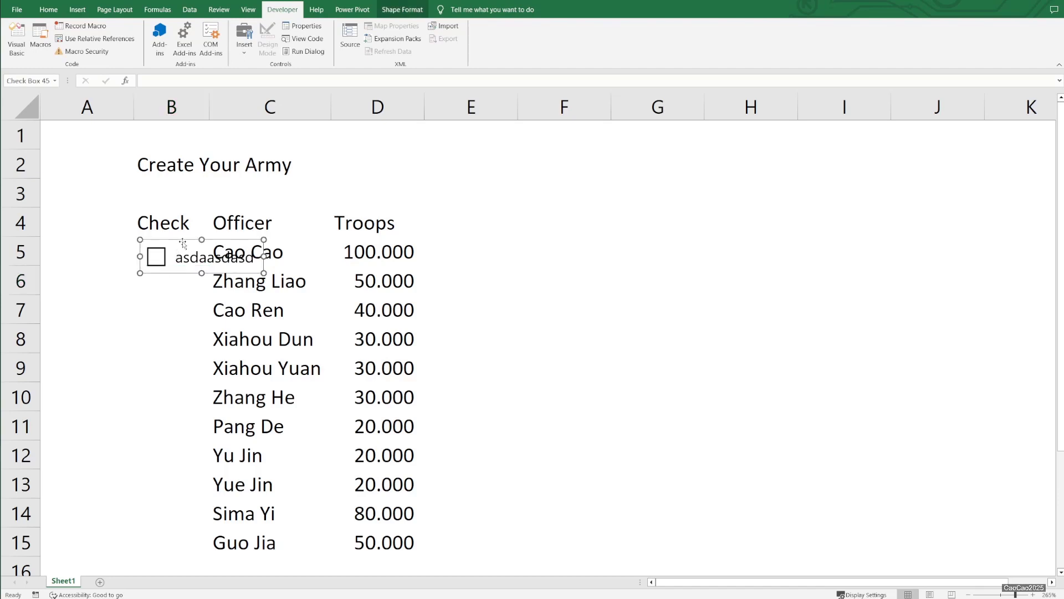
left_click_drag(183, 244, 132, 244)
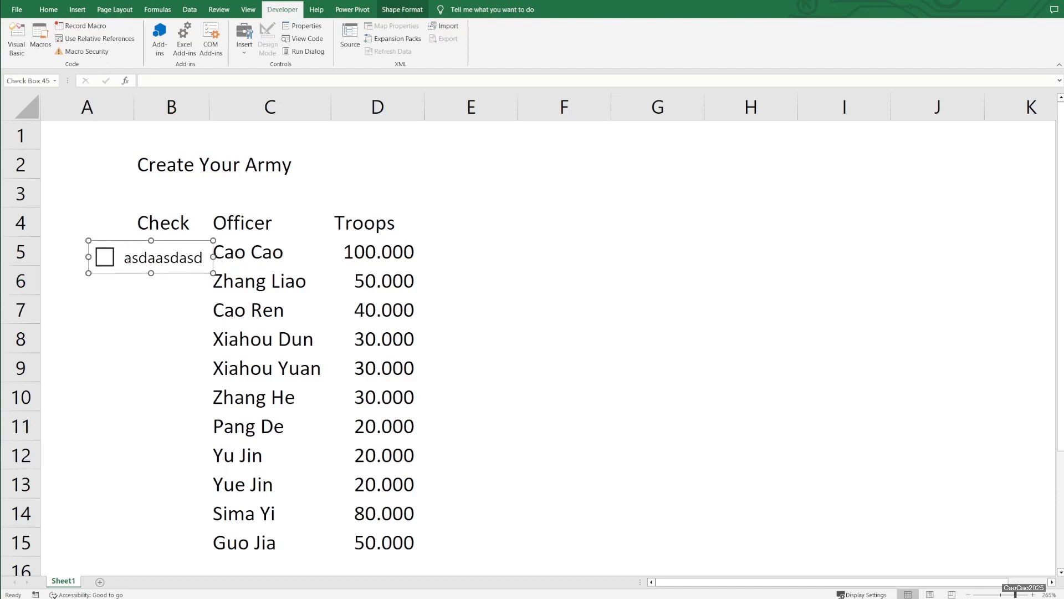
left_click(127, 259)
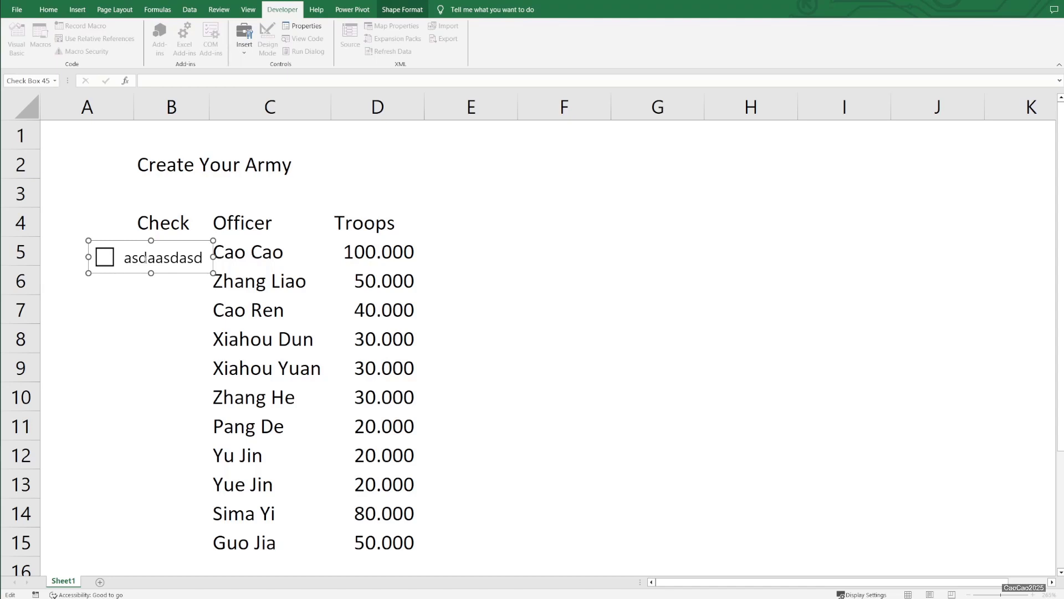
double_click(144, 258)
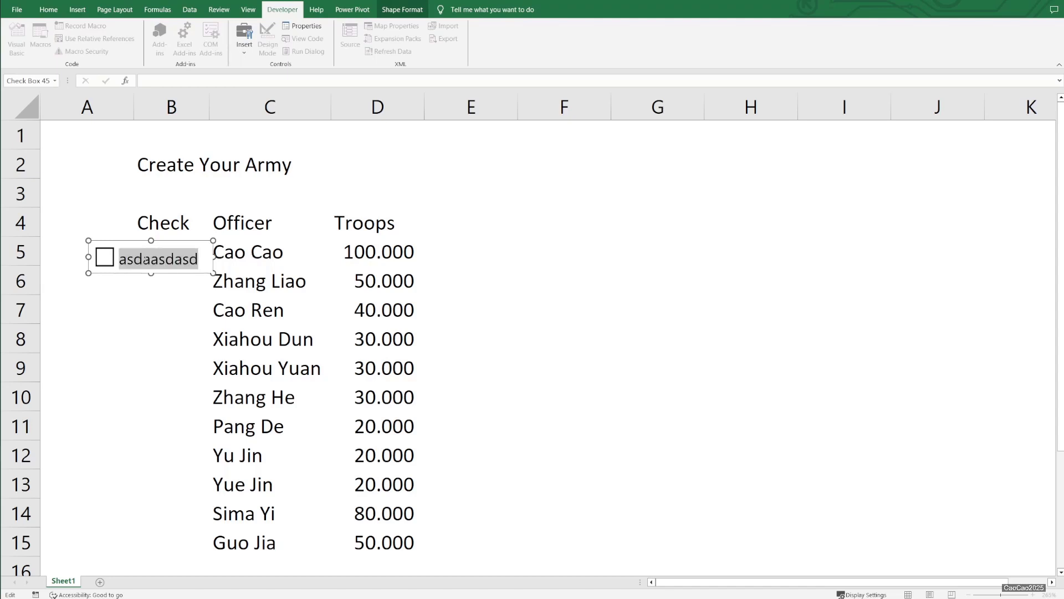
key("BackSpace")
key("Escape")
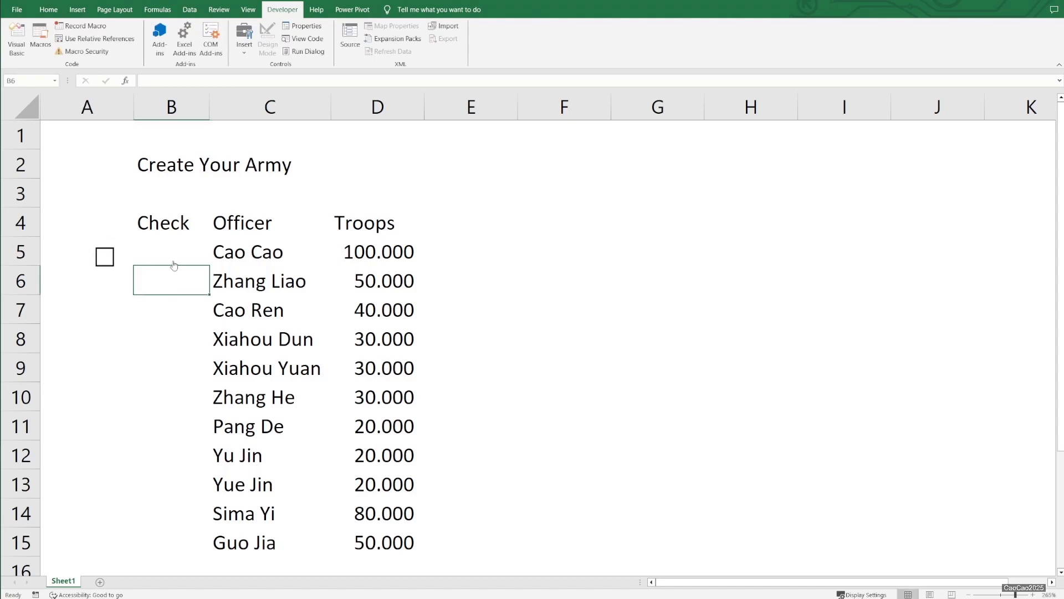
Narrow the unlabeled check box and copy it into cell B5, removing the original in column A
left_click(126, 252, "ctrl")
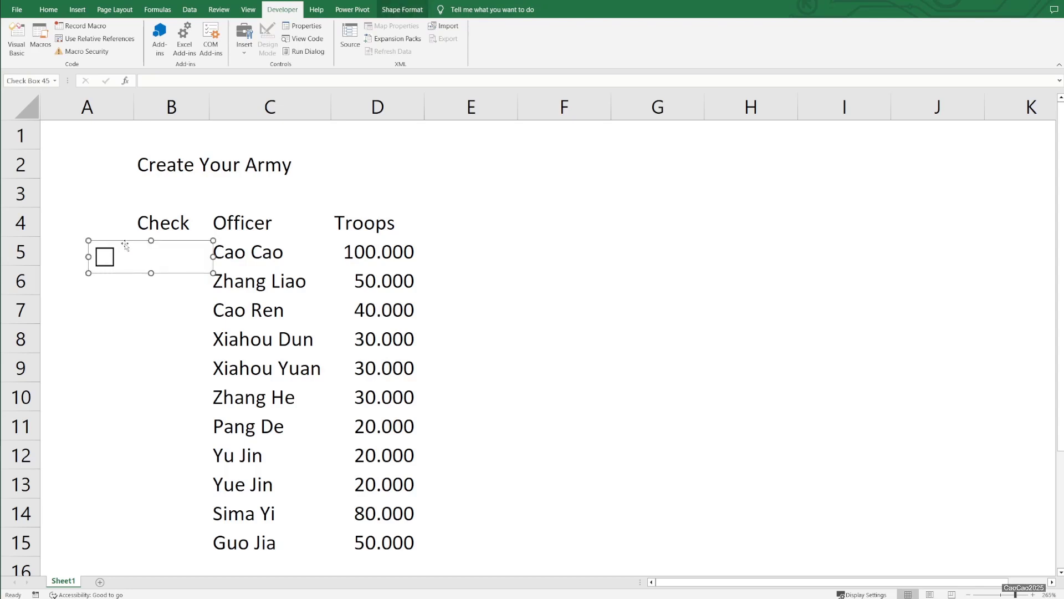
left_click_drag(213, 256, 164, 245)
left_click(107, 256, "ctrl")
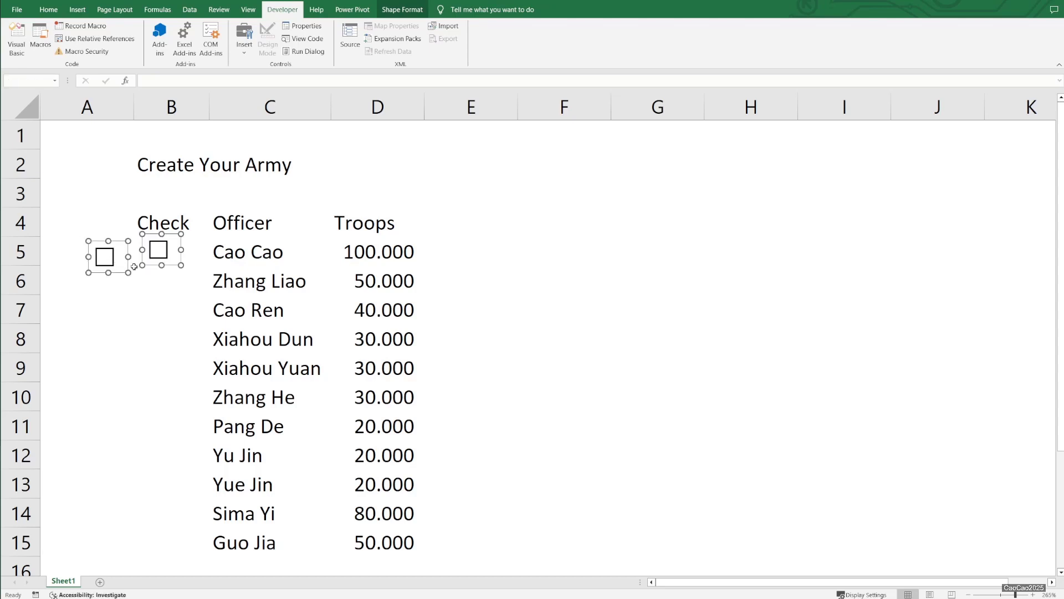
key("Delete")
key("ctrl+z")
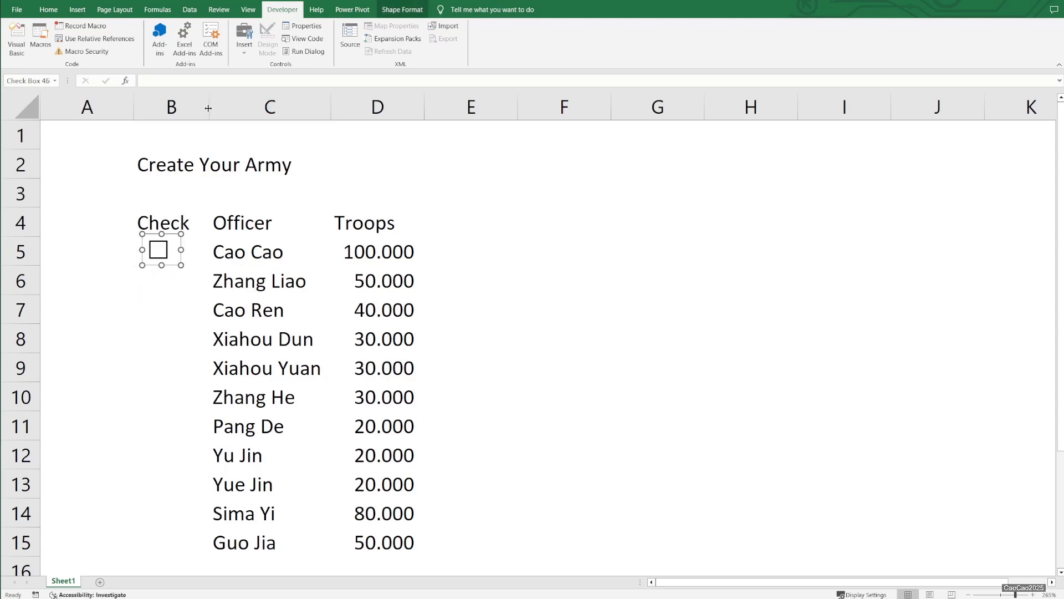
Narrow column B slightly and test ticking and unticking the check box in B5
left_click_drag(209, 107, 203, 107)
left_click(291, 270)
left_click(159, 252)
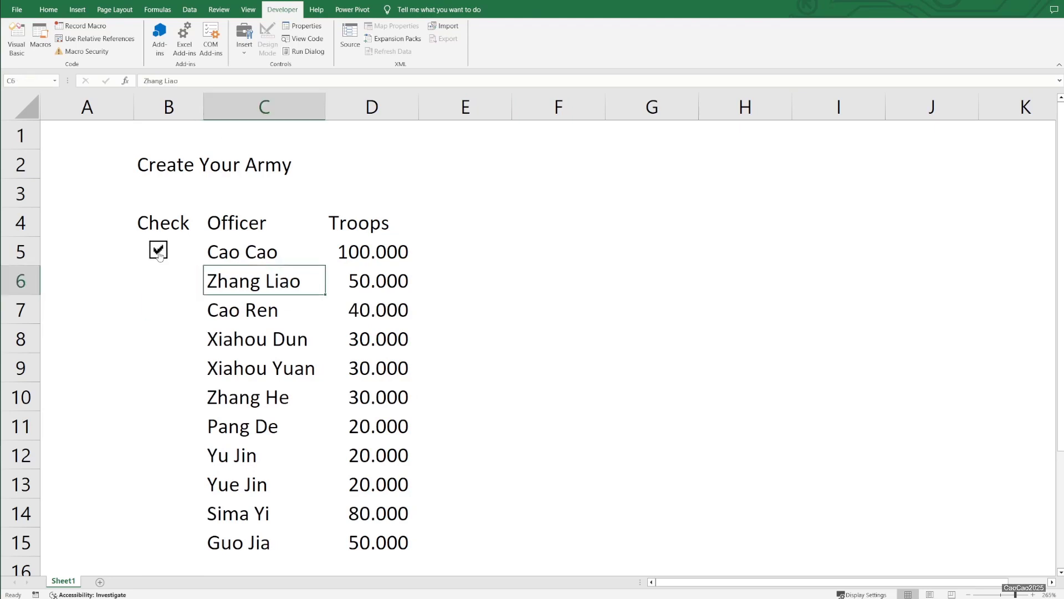
left_click(160, 254)
Link the check box in B5 to cell $E$5 through its format control settings
right_click(165, 253)
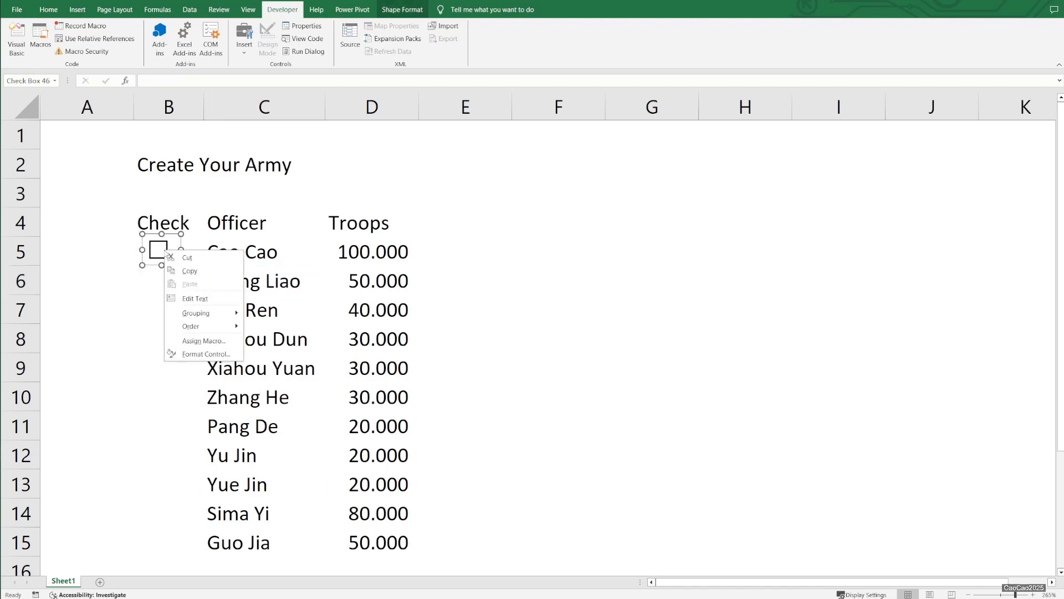
left_click(207, 354)
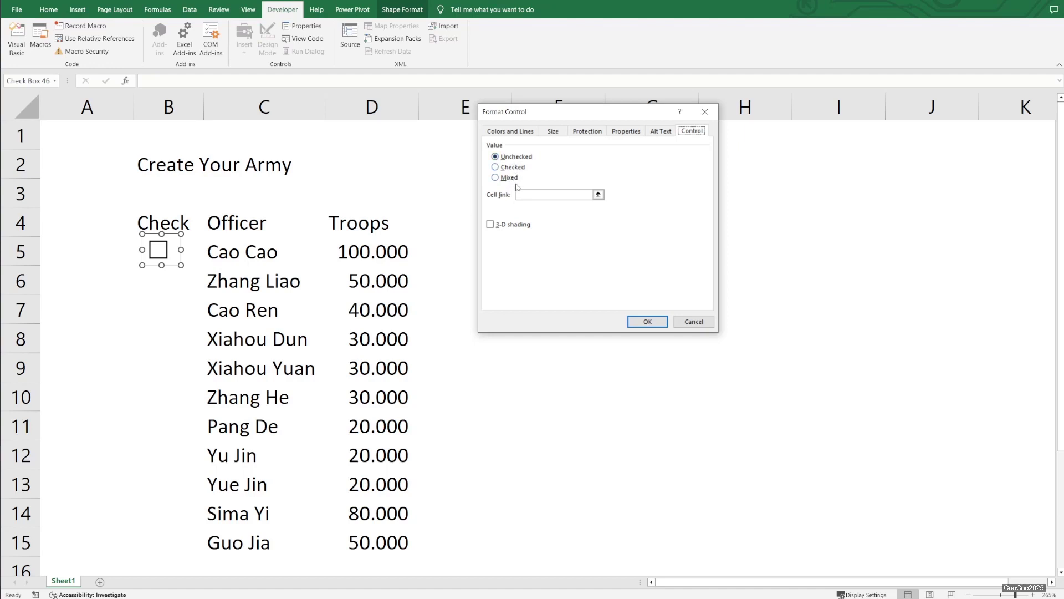
left_click(597, 194)
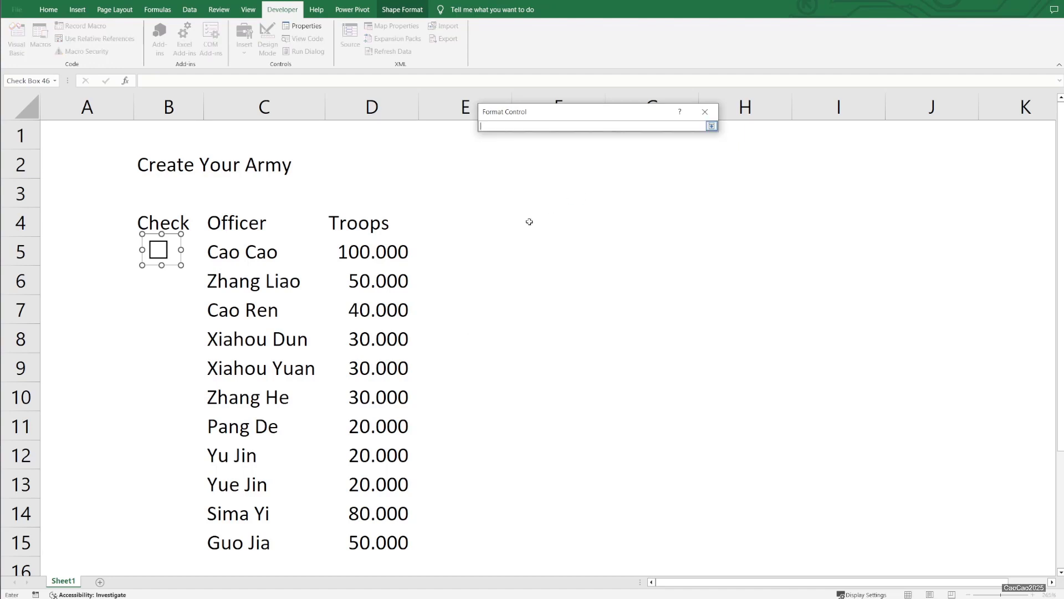
left_click(458, 246)
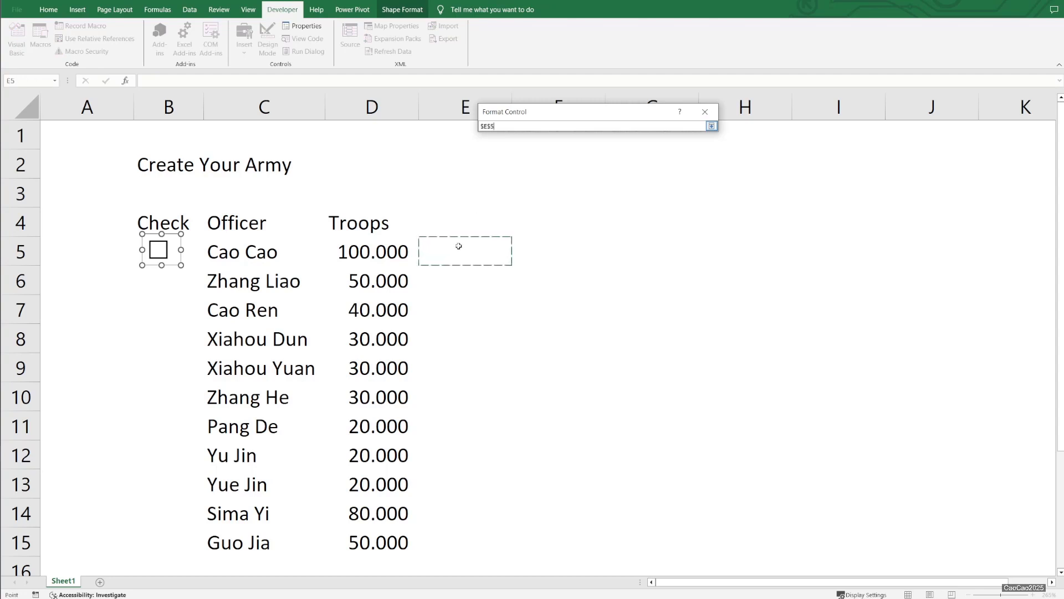
left_click(711, 126)
left_click(635, 320)
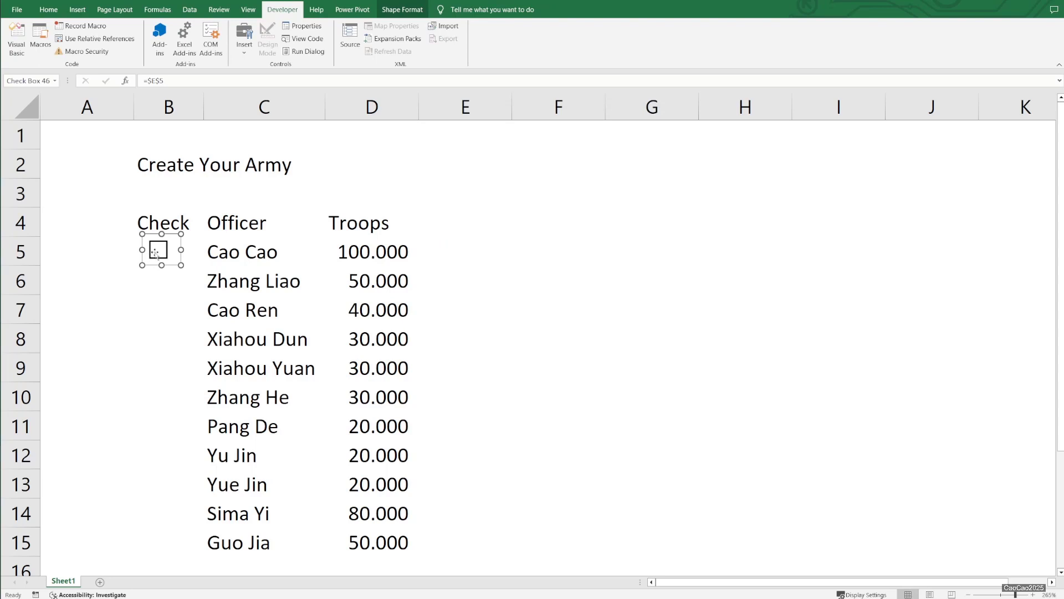
Toggle the check box in B5 repeatedly to test its link to cell E5, ending unchecked
left_click(155, 339)
left_click(160, 253)
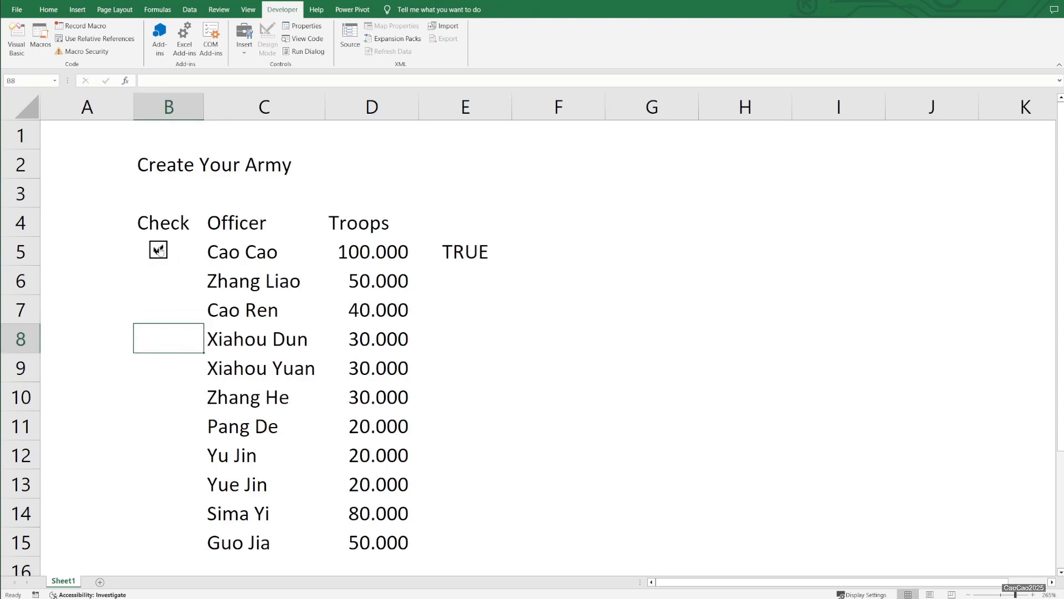
left_click(159, 251)
left_click(159, 251)
left_click(158, 252)
left_click(158, 251)
left_click(158, 252)
double_click(189, 252)
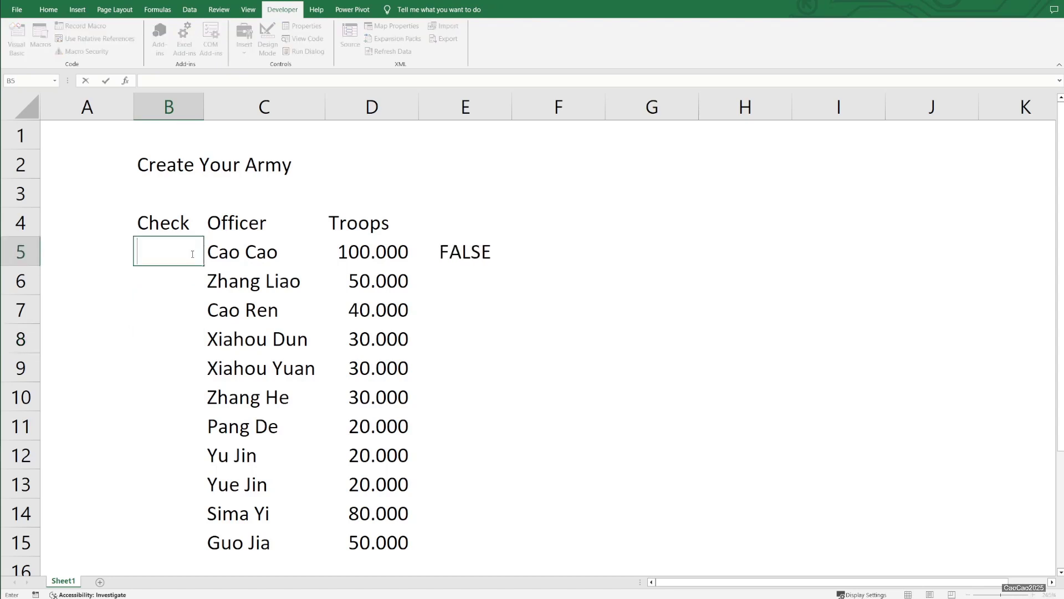
key("Return")
Copy the check box cell B5 into cells B6 through B15 for the remaining officers
scroll(180, 269, "down", 1)
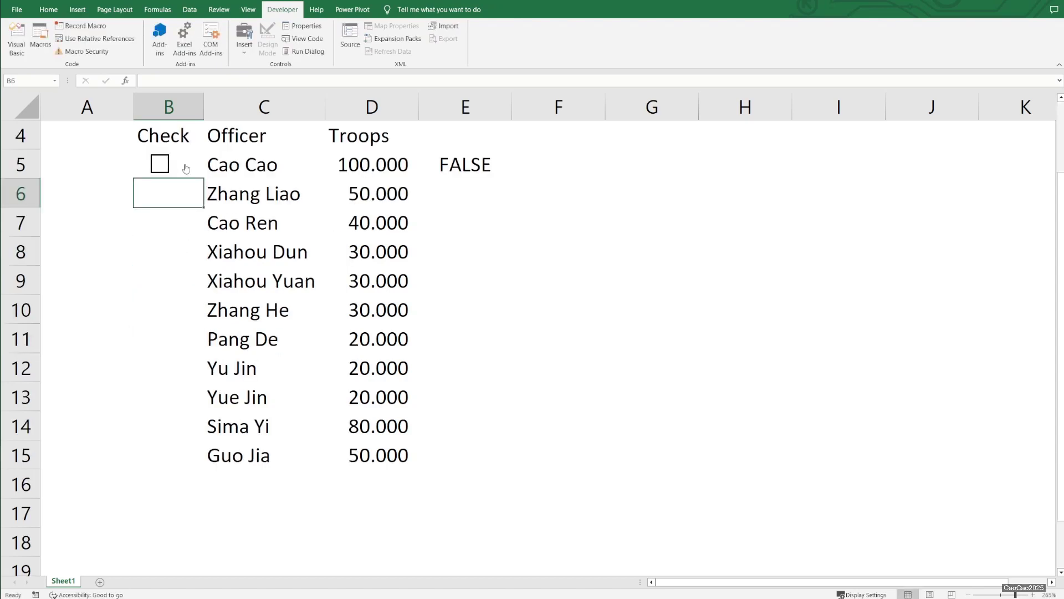
left_click(196, 158)
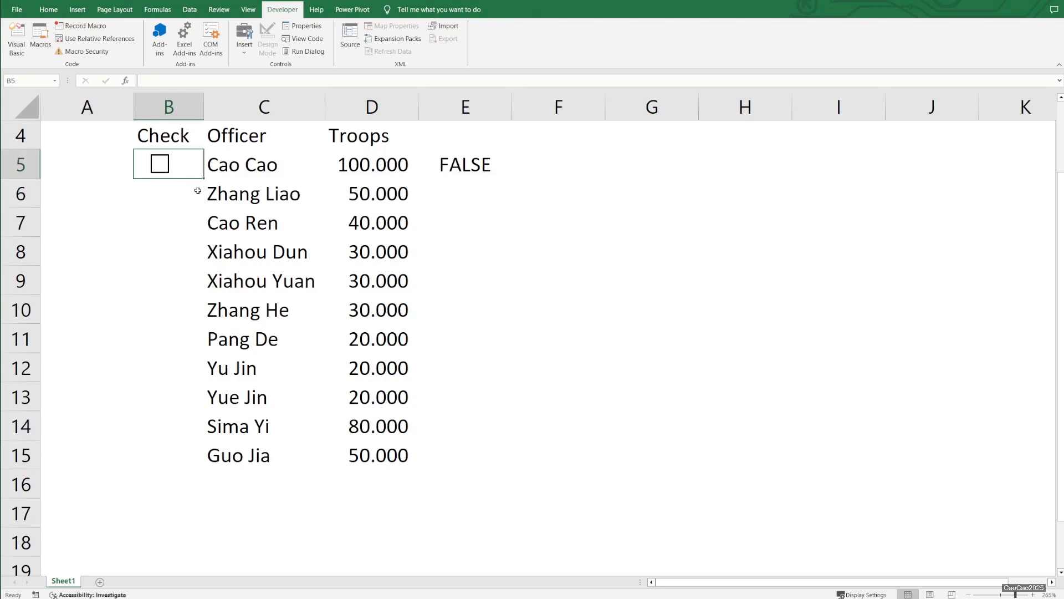
key("ctrl+c")
left_click_drag(177, 188, 175, 451)
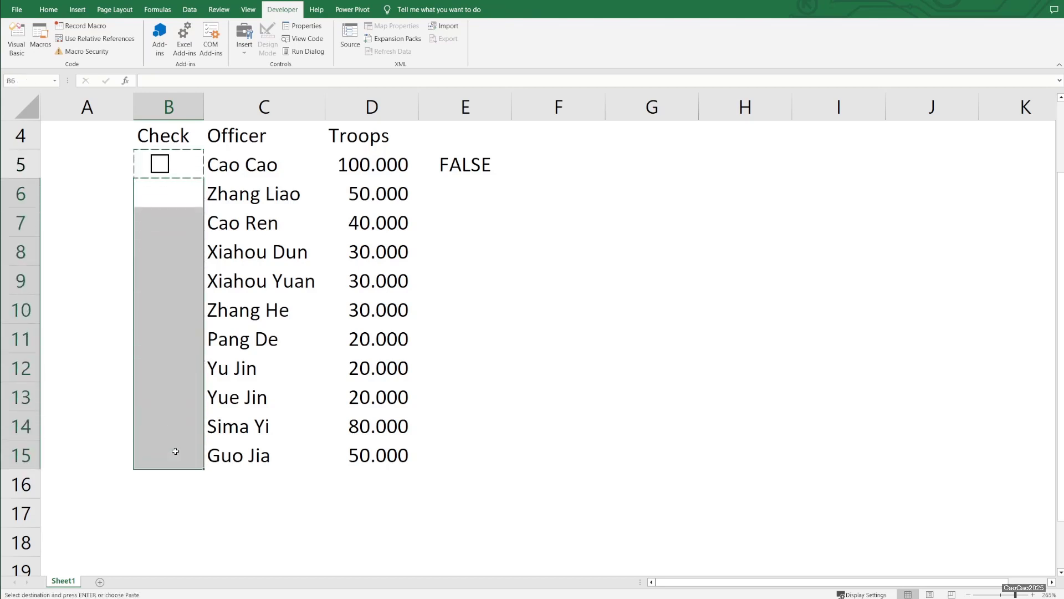
key("ctrl+v")
key("Escape")
left_click(538, 305)
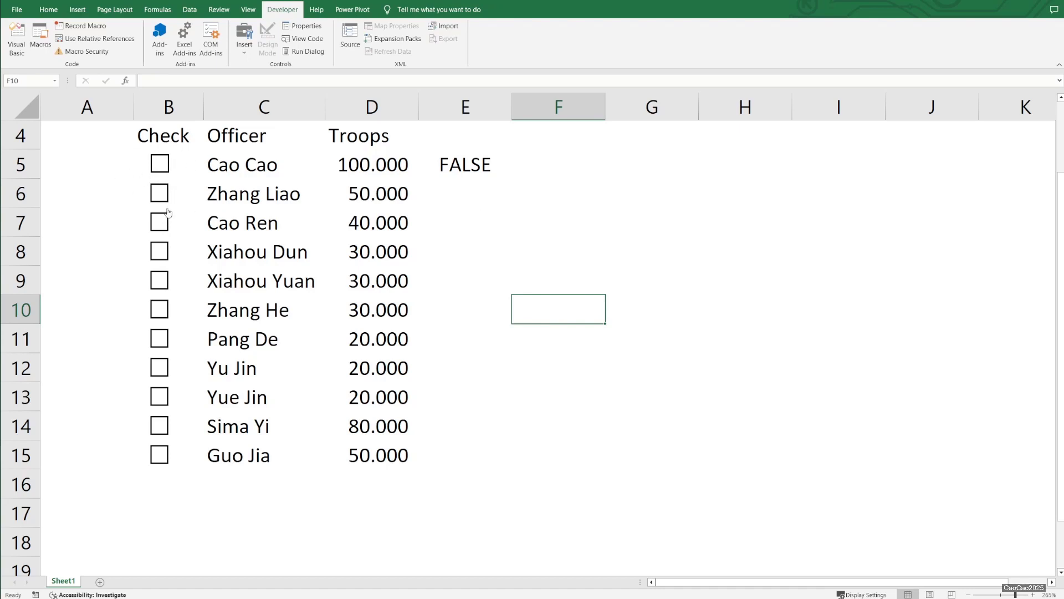
Copy the check box cell B5 into cell B16 below the officer list
left_click(132, 164)
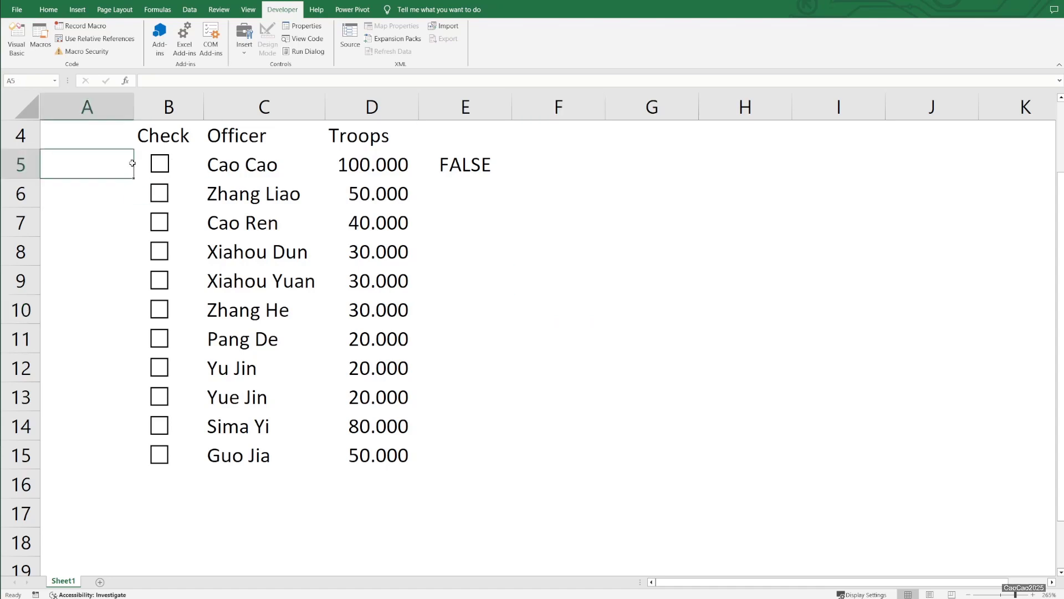
left_click(212, 165)
key("Left")
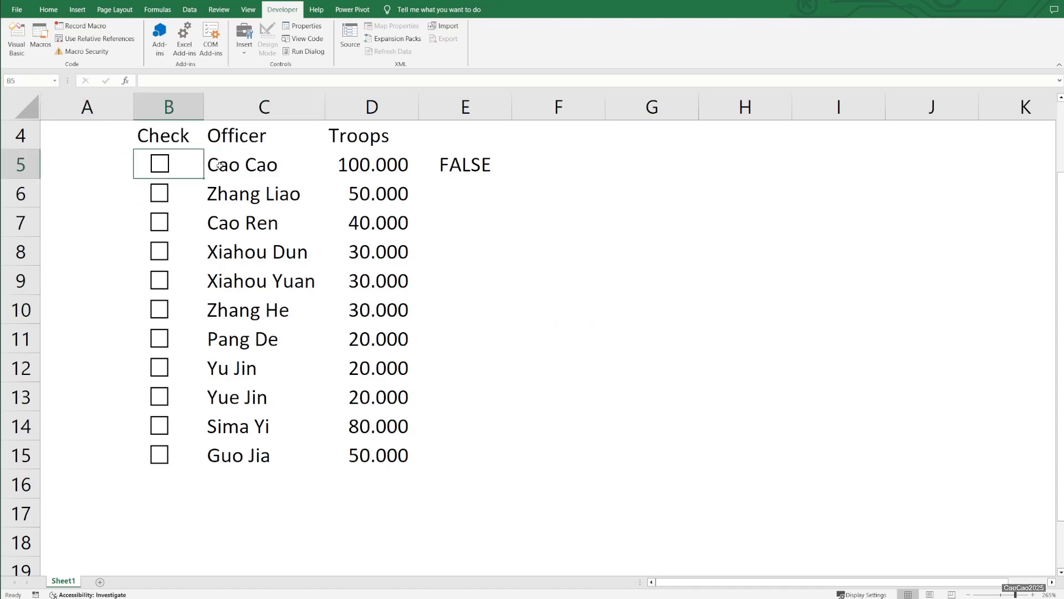
key("ctrl+c")
left_click(163, 493)
key("ctrl+v")
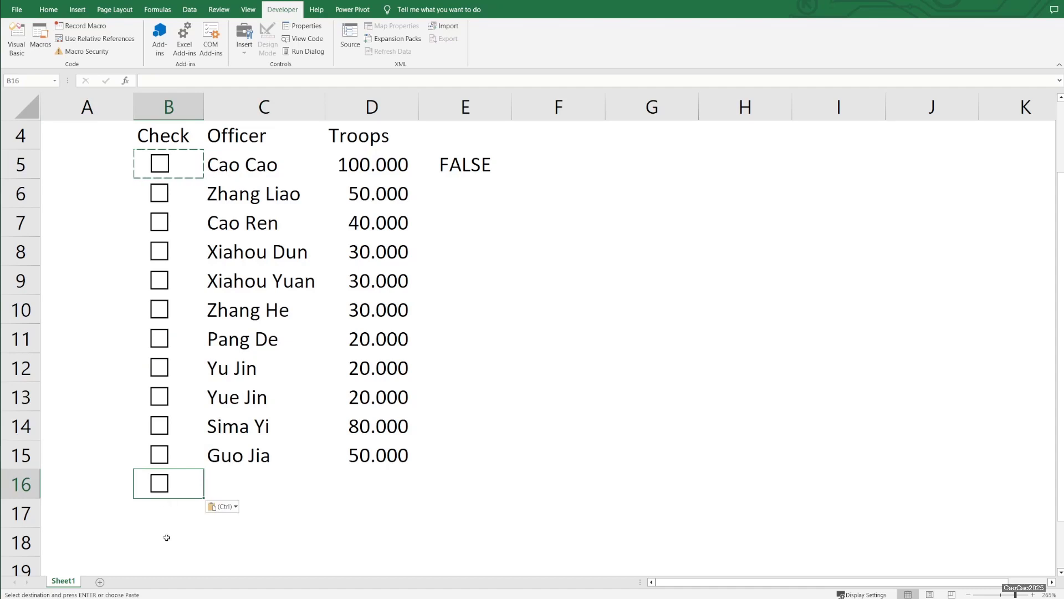
Toggle the B16 check box repeatedly to test its shared link with B5, and delete it
left_click(166, 536)
left_click(165, 491)
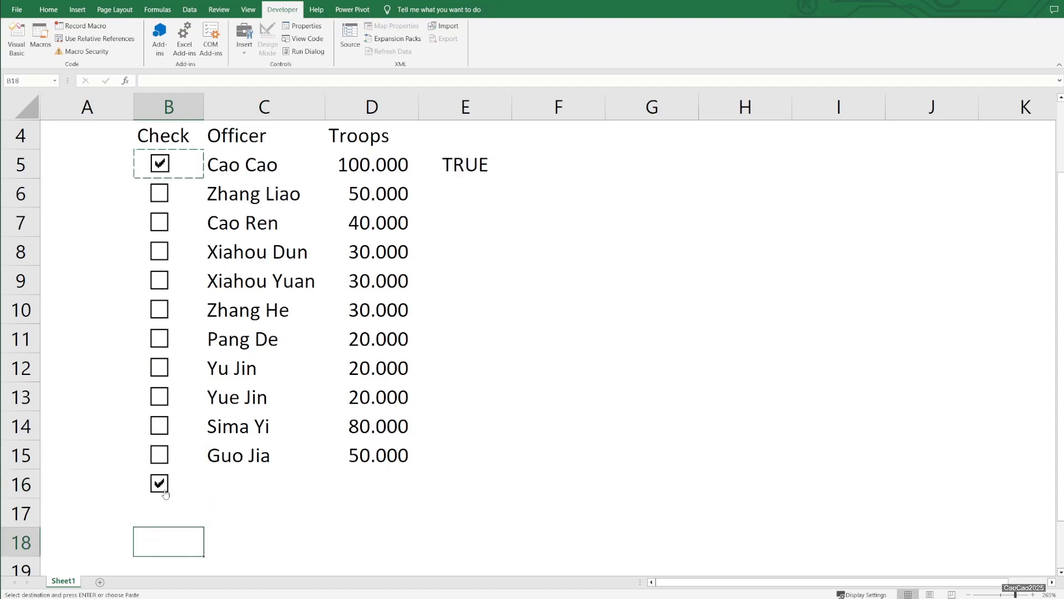
left_click(164, 491)
left_click(163, 489)
left_click(162, 486)
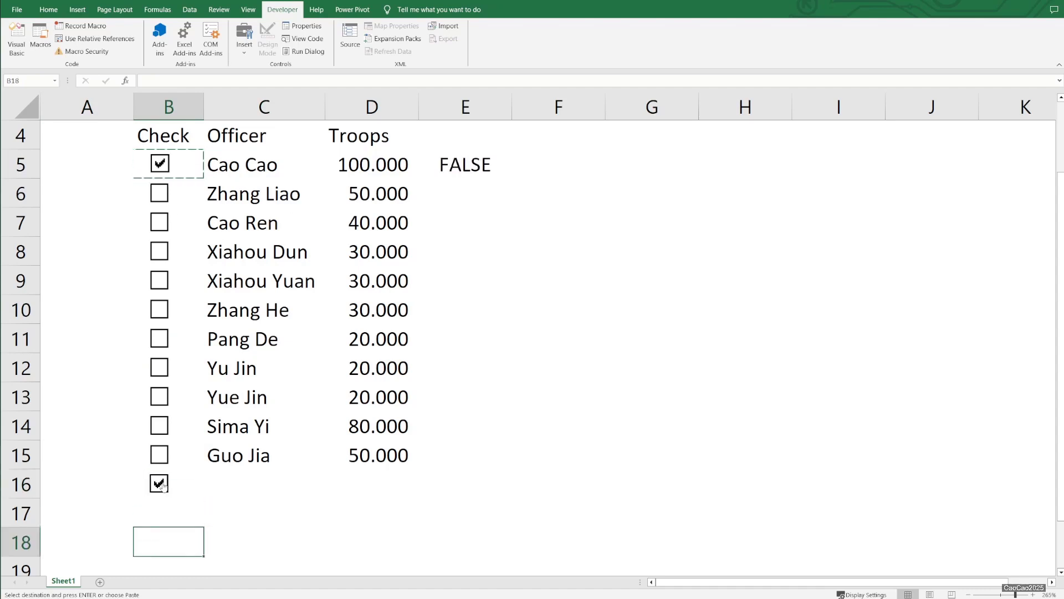
left_click(182, 487)
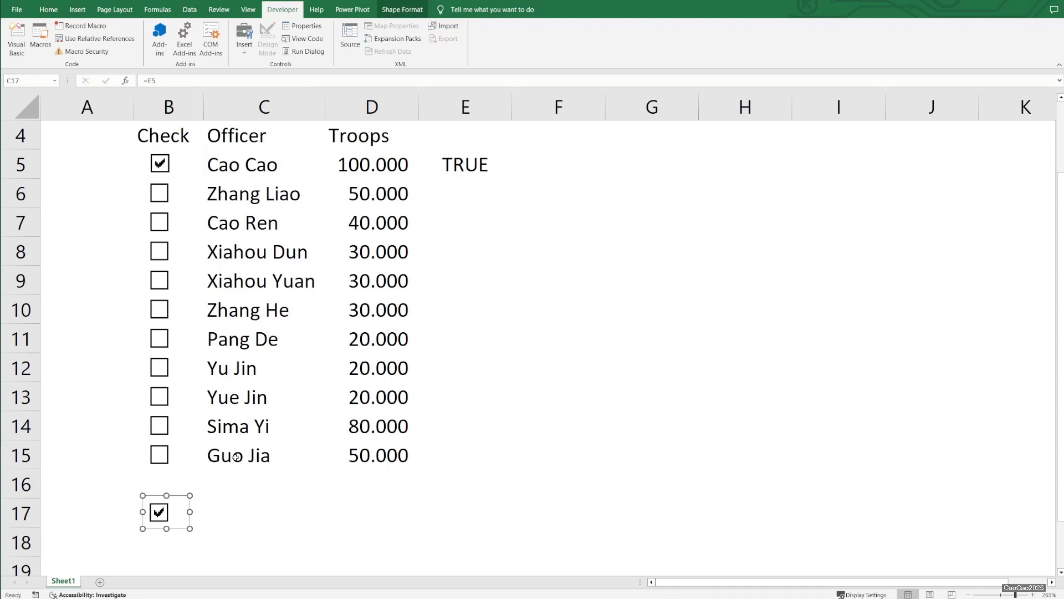
key("Delete")
Link Zhang Liao's check box in B6 to cell $E$6 in its format control settings
left_click(226, 195)
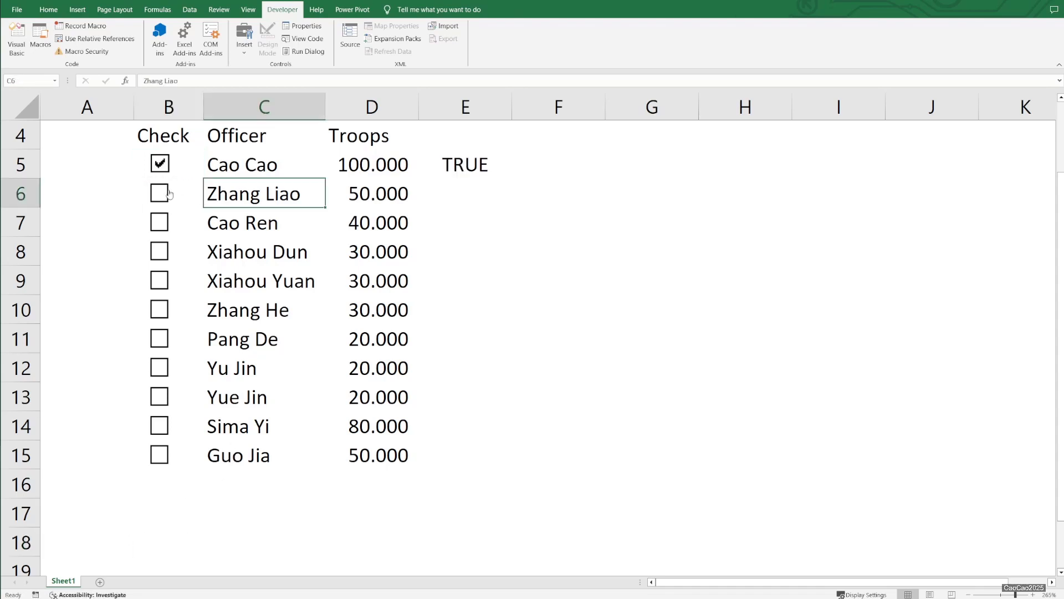
left_click(166, 194, "ctrl")
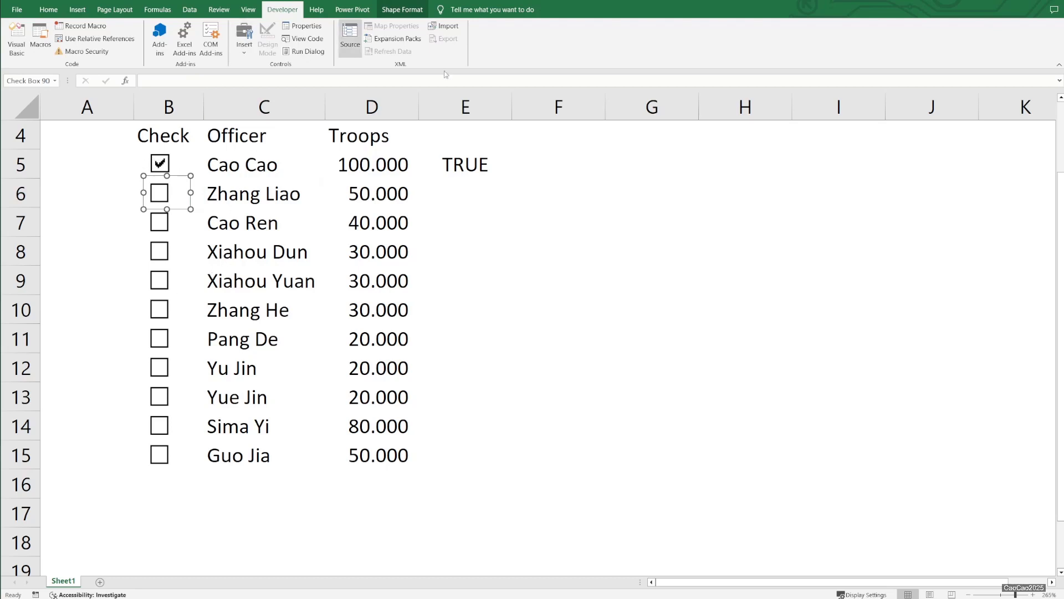
right_click(171, 189)
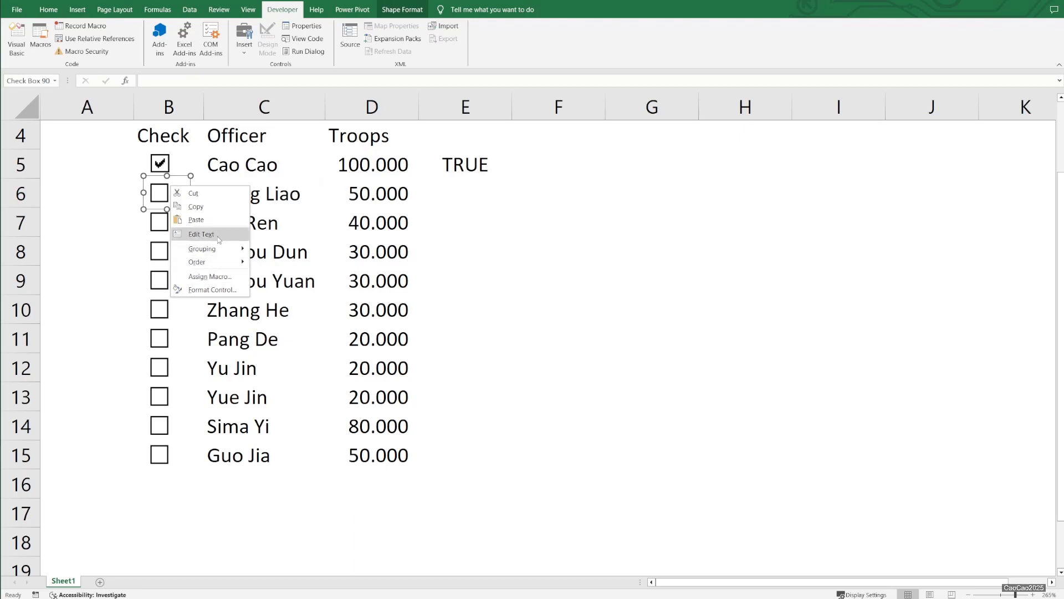
left_click(206, 289)
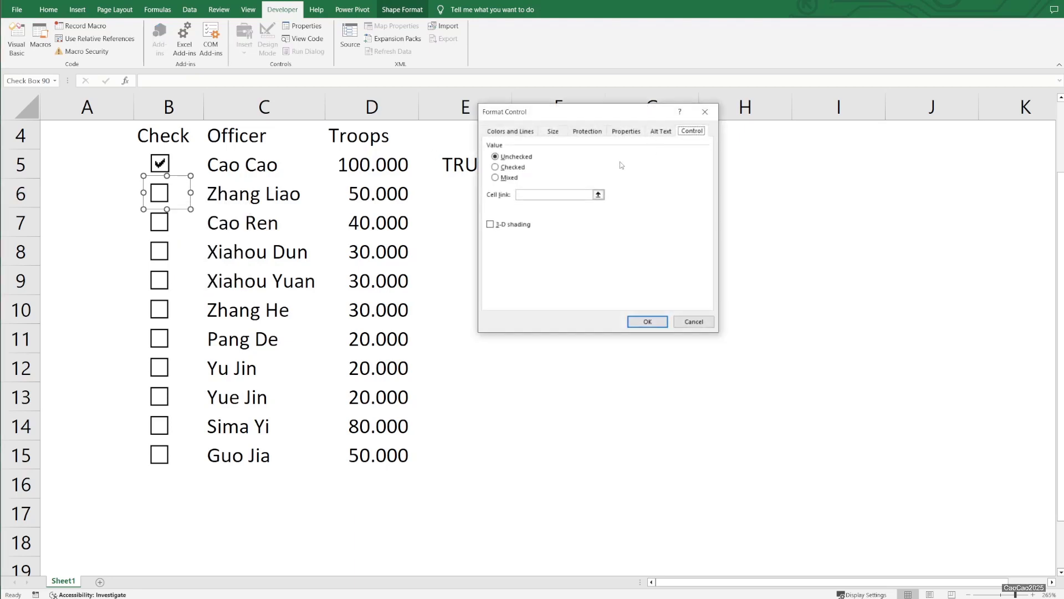
left_click(598, 194)
left_click(474, 187)
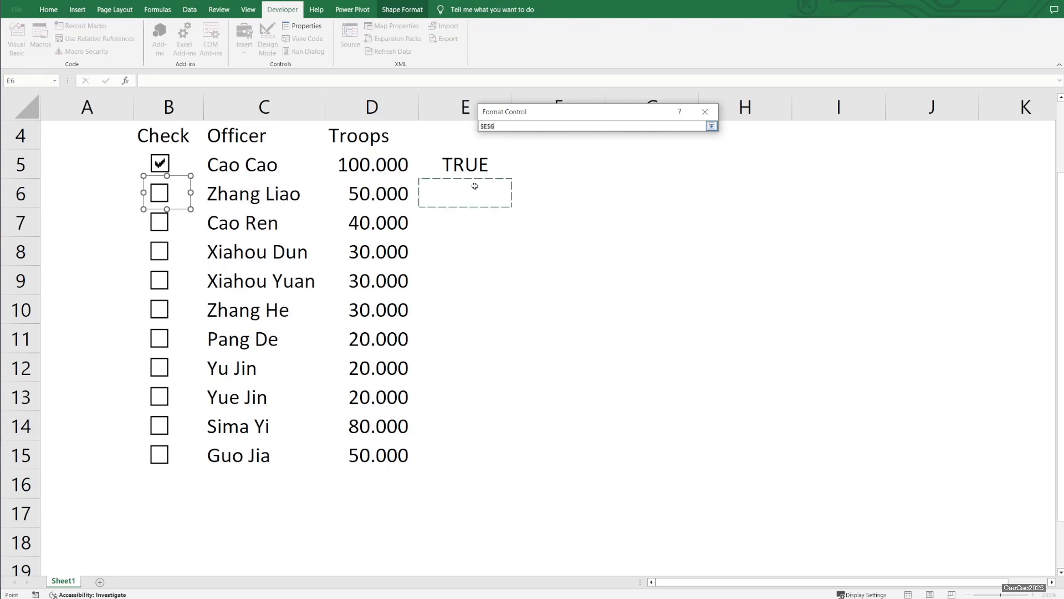
left_click(712, 126)
left_click(638, 318)
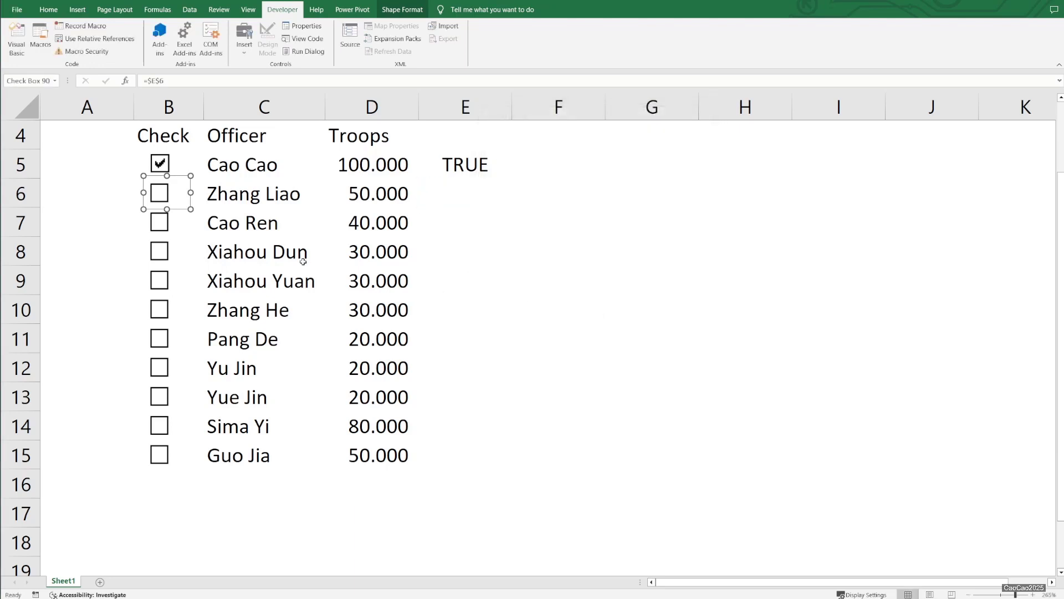
Link Cao Ren's check box in B7 to cell $E$7 in its format control settings
right_click(166, 226)
left_click(209, 333)
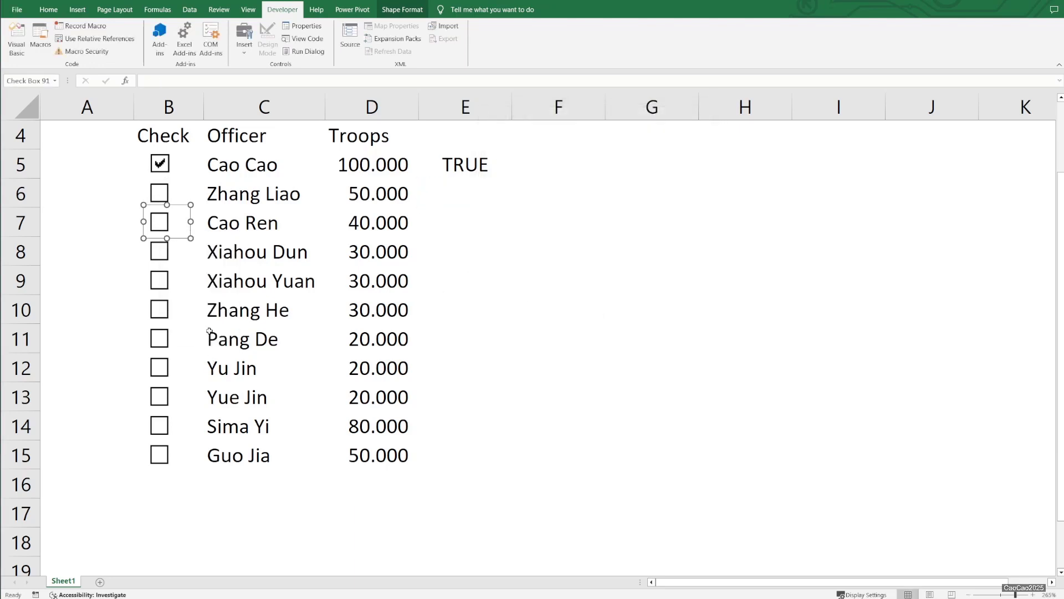
left_click(599, 195)
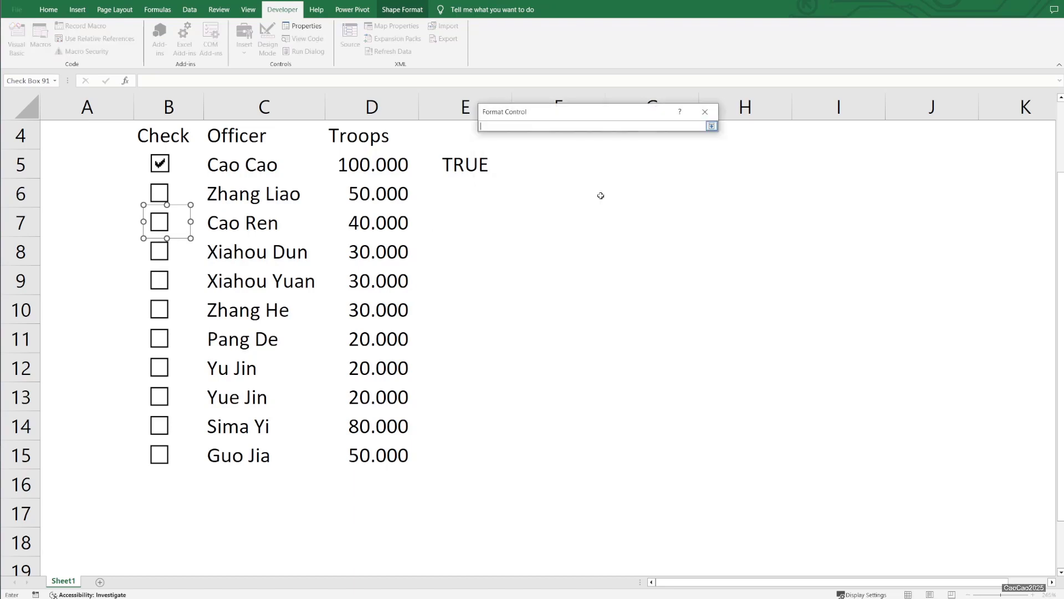
left_click(464, 211)
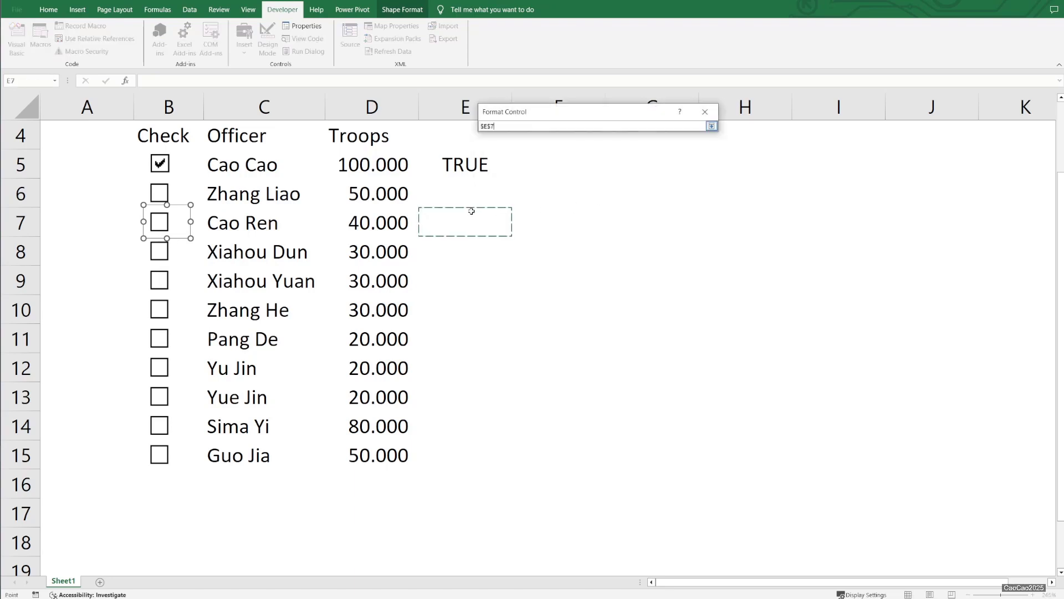
left_click(711, 126)
left_click(646, 320)
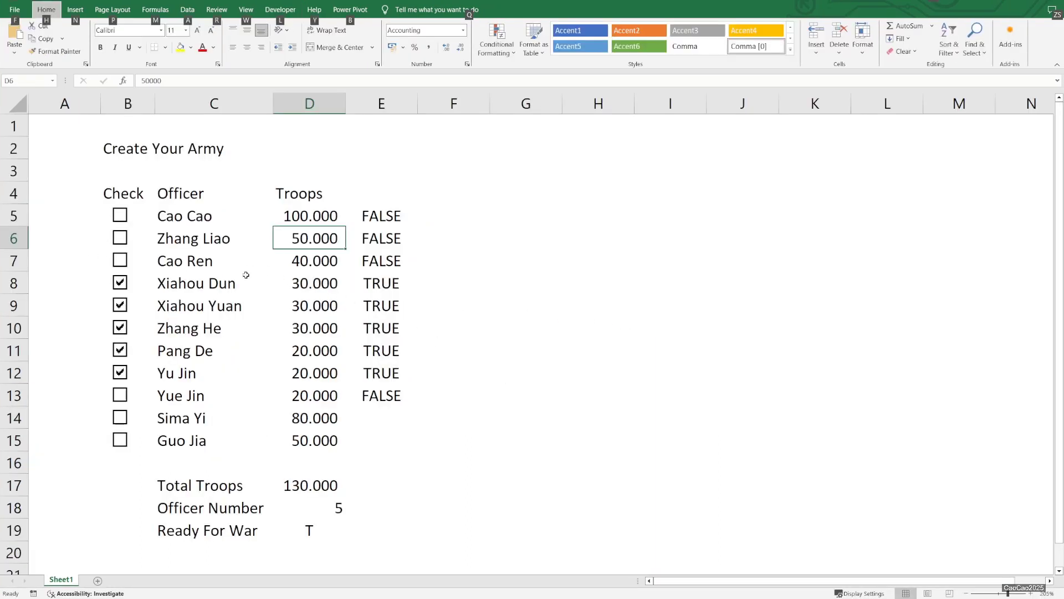
Tick the check boxes for Cao Cao, Zhang Liao and Cao Ren
left_click(192, 230)
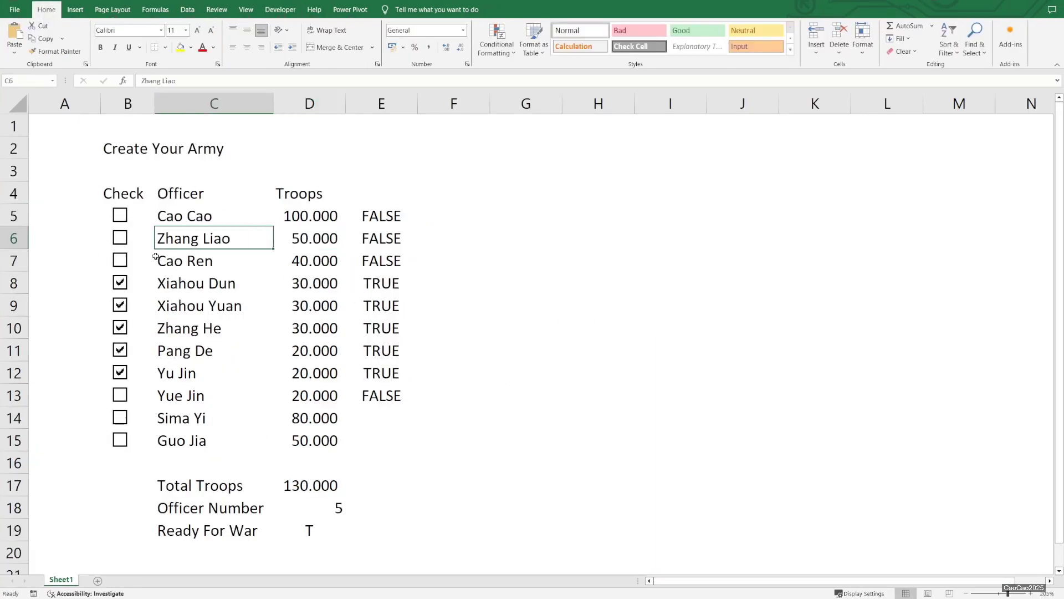
left_click(119, 216)
left_click(120, 237)
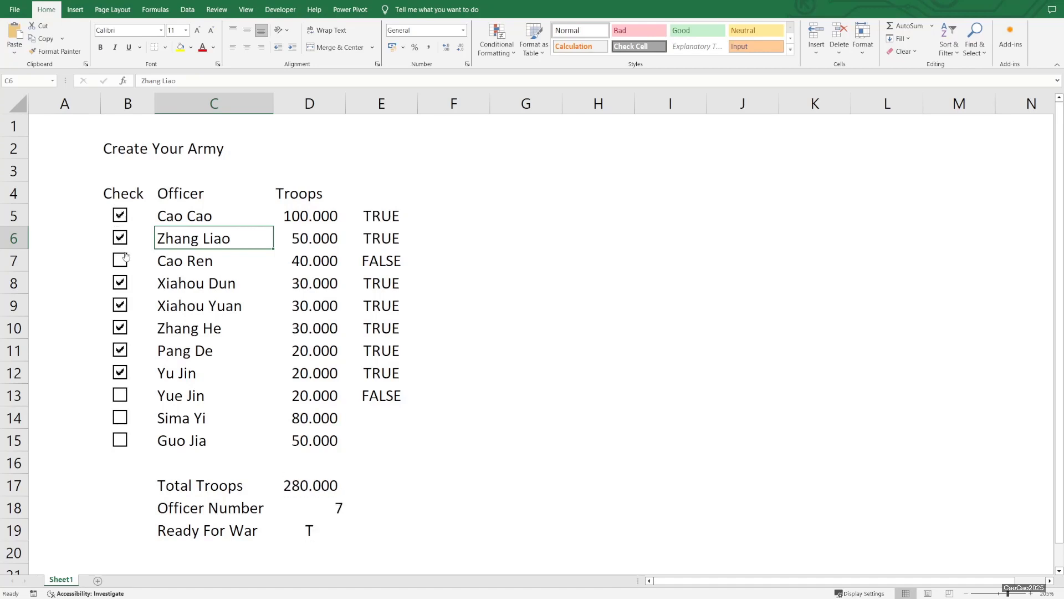
left_click(125, 259)
Untick Xiahou Dun, Xiahou Yuan, Pang De and Yu Jin, and toggle Zhang He's check box off and on again
left_click(124, 282)
left_click(124, 306)
left_click(124, 329)
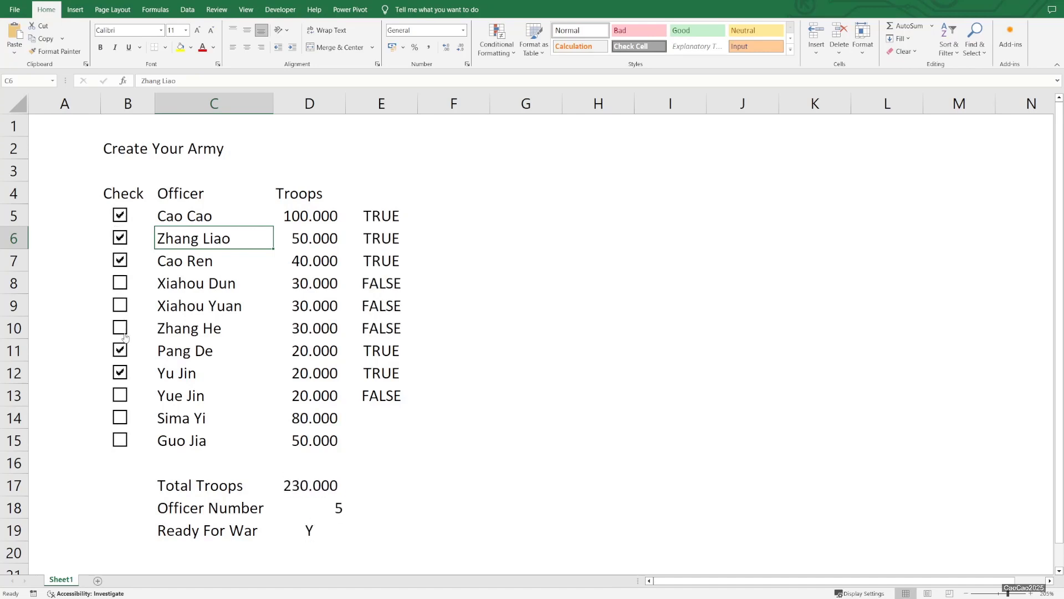
left_click(121, 351)
left_click(121, 373)
left_click(120, 328)
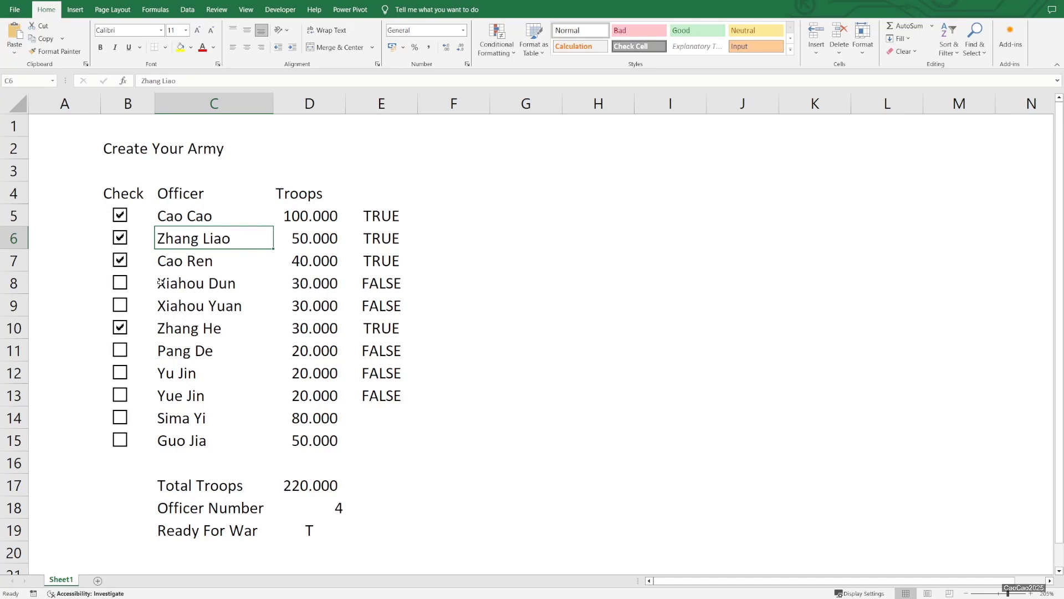
Clear Zhang Liao's linked cell E6 and enter false in Cao Ren's linked cell E7
left_click(378, 239)
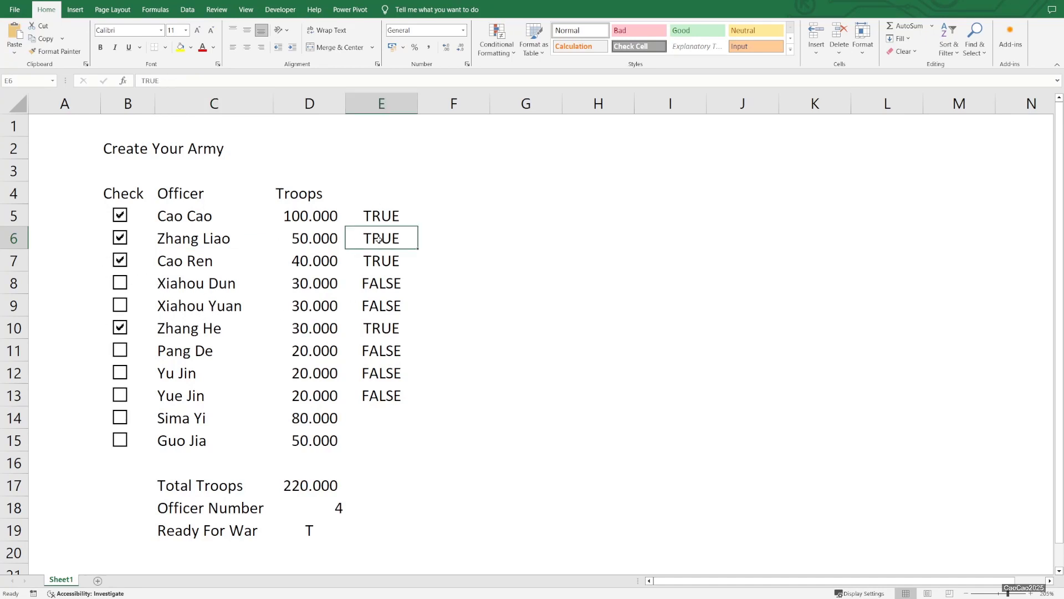
key("Delete")
left_click(366, 266)
type("false")
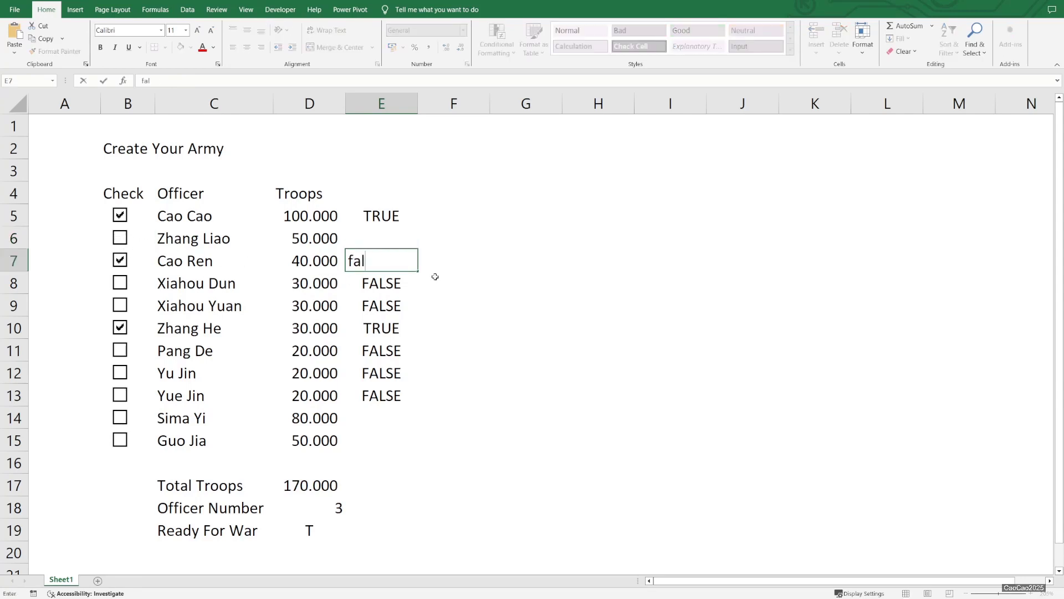
left_click(414, 354)
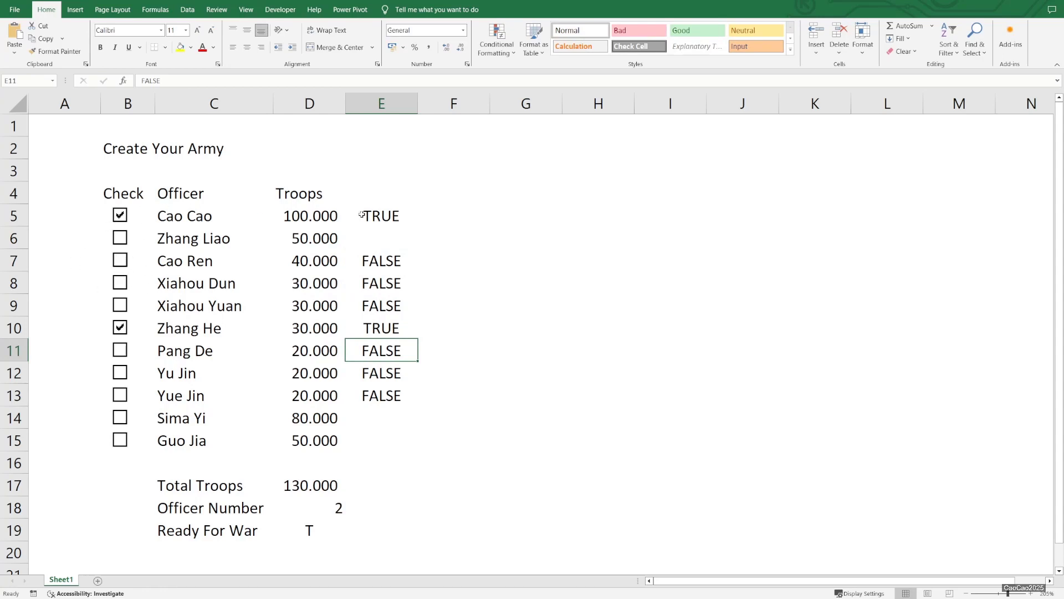
Enter 324234 in Cao Cao's linked cell E5
left_click(391, 220)
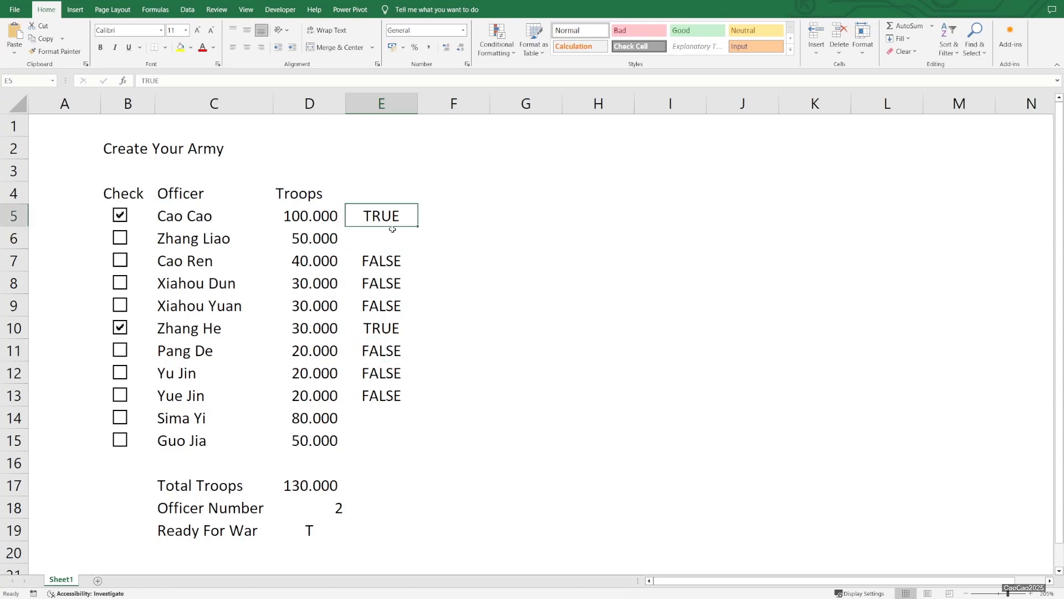
type("324234")
left_click(381, 282)
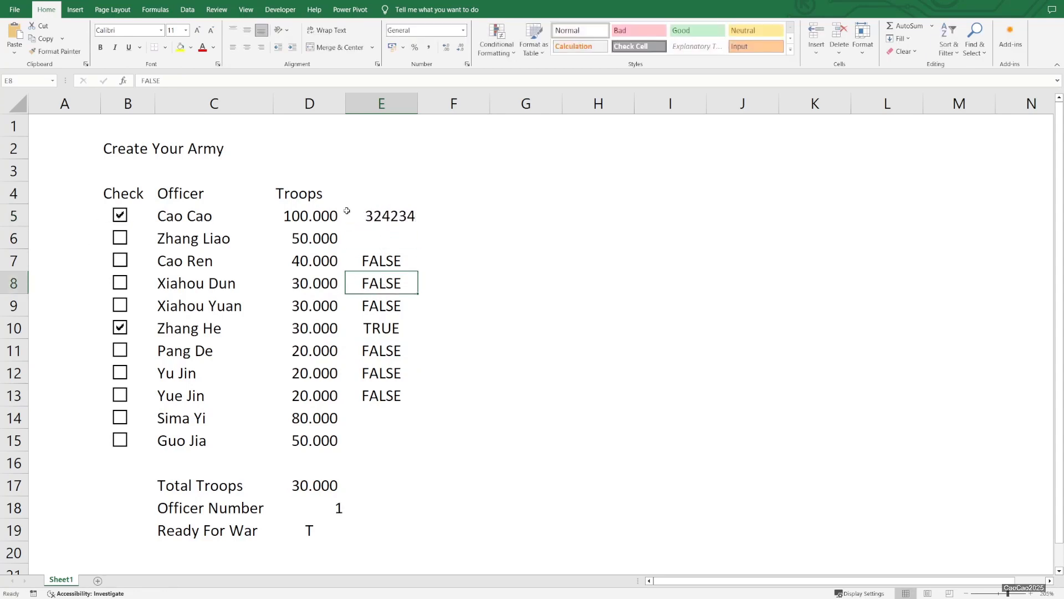
Toggle Cao Cao's check box off and on, and tick Cao Ren and Xiahou Dun
left_click(393, 217)
left_click(120, 216)
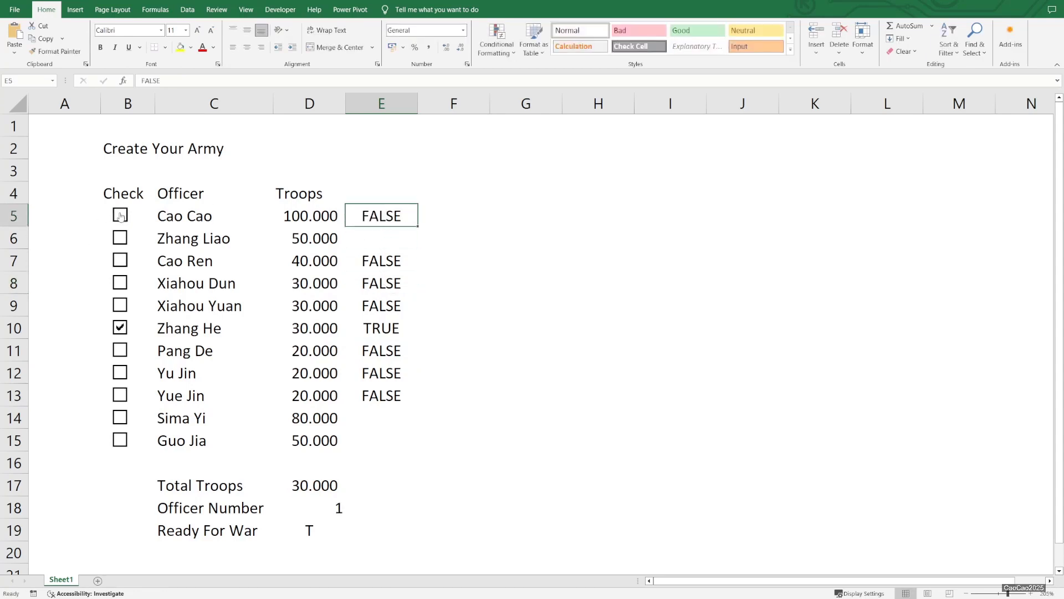
left_click(120, 215)
left_click(120, 260)
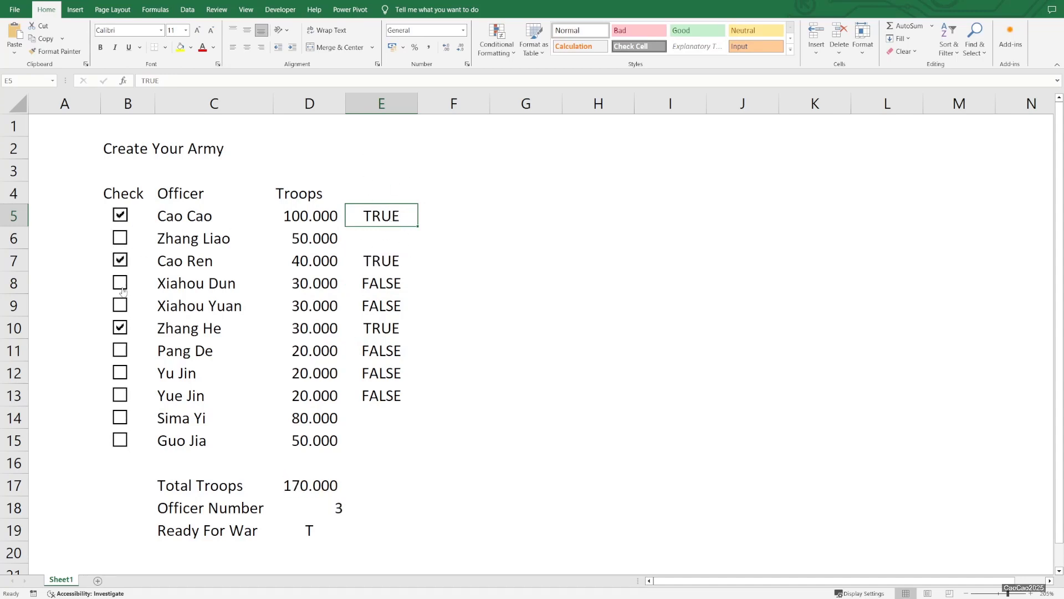
left_click(122, 285)
Inspect the Total Troops SUMIF formula in D17 and its referenced ranges without changing it
left_click(305, 486)
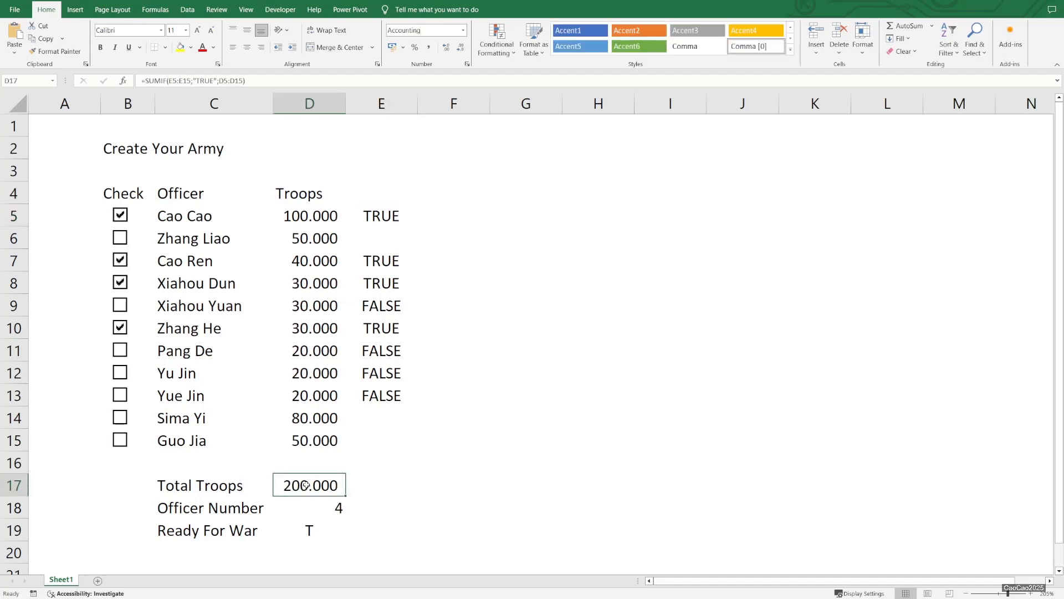
double_click(334, 482)
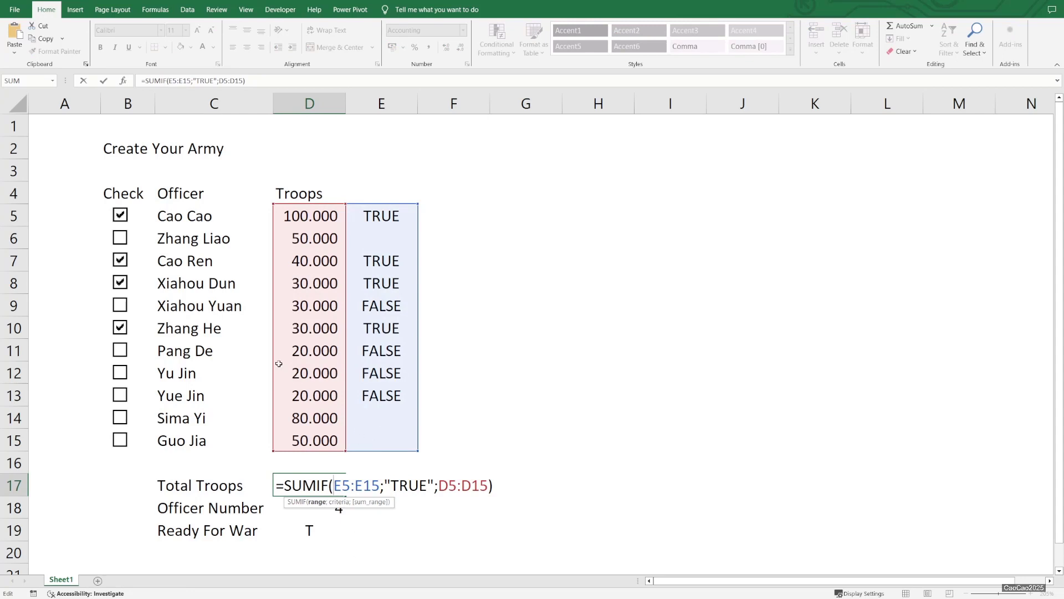
key("Escape")
Tick the check boxes for Yu Jin, Pang De and Yue Jin
left_click(120, 372)
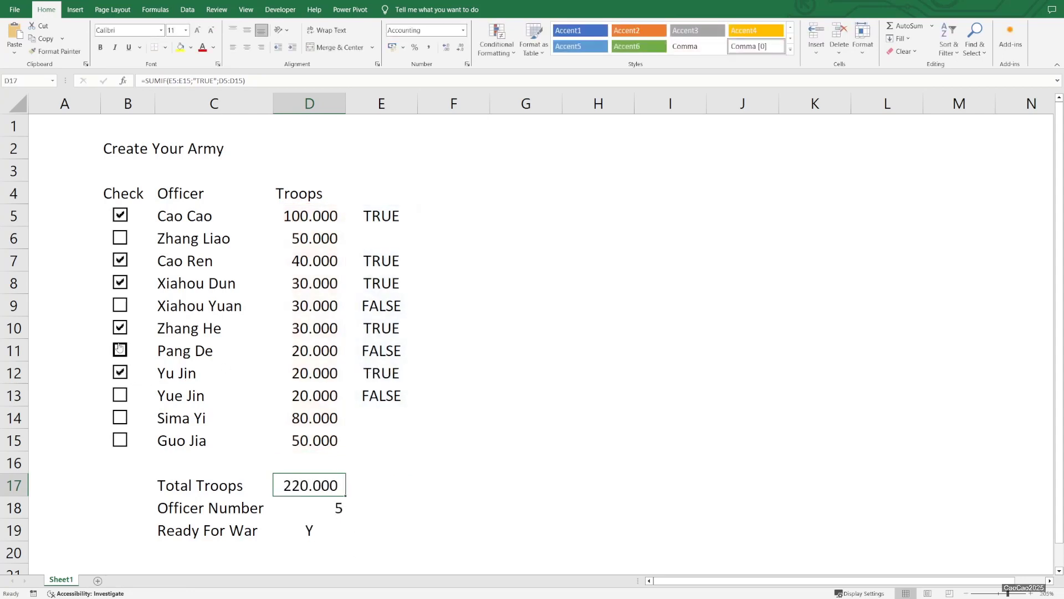
left_click(120, 349)
left_click(119, 394)
Inspect the Officer Number COUNTIF formula in D18 and its referenced range without changing it
left_click(339, 508)
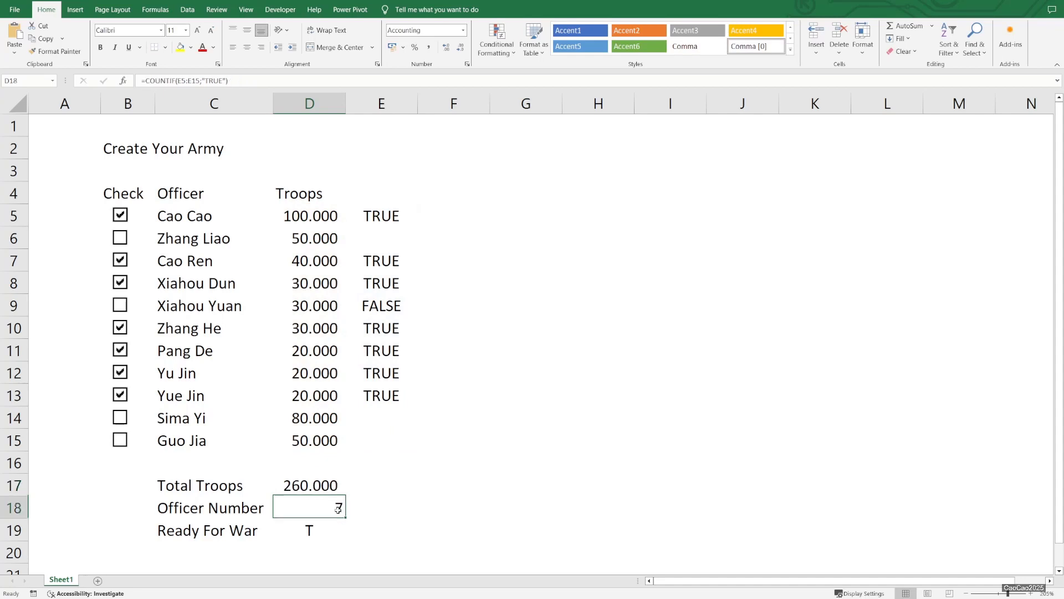
double_click(338, 508)
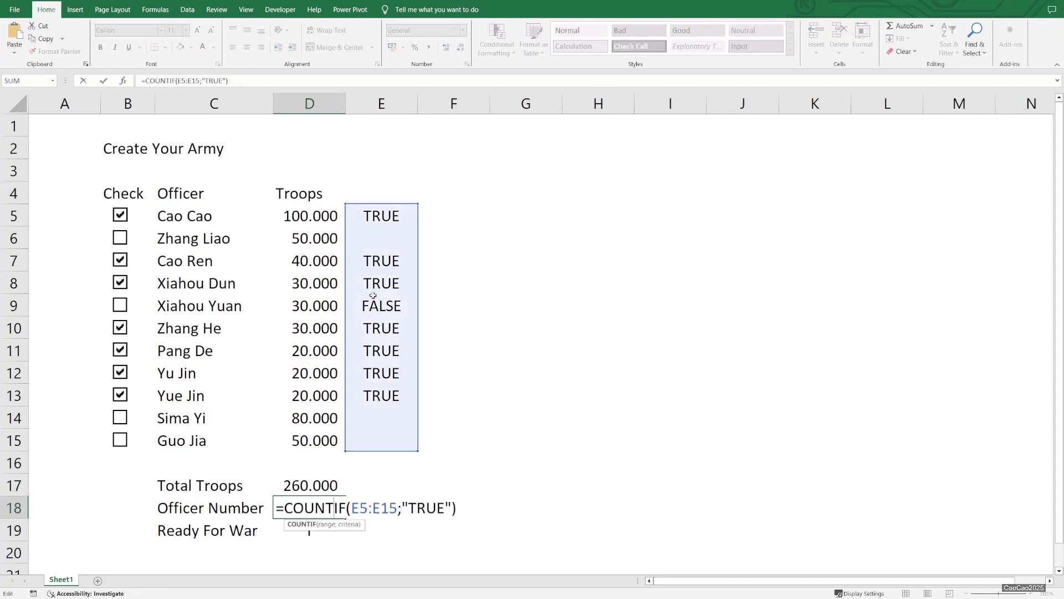
key("Escape")
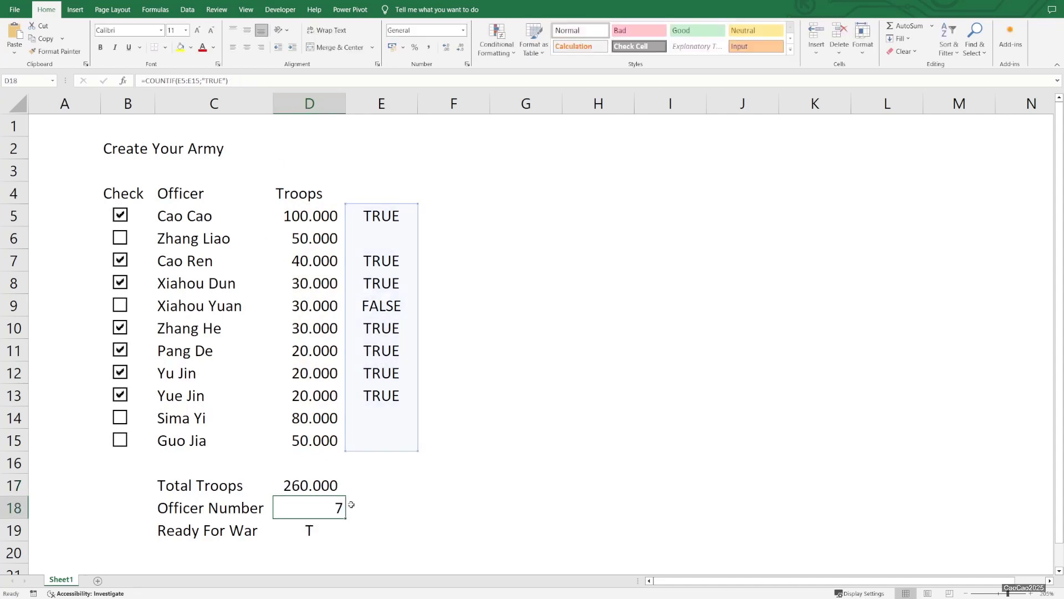
Inspect the Ready For War IF and AND formula in D19 and its conditions without changing it
left_click(302, 532)
double_click(303, 531)
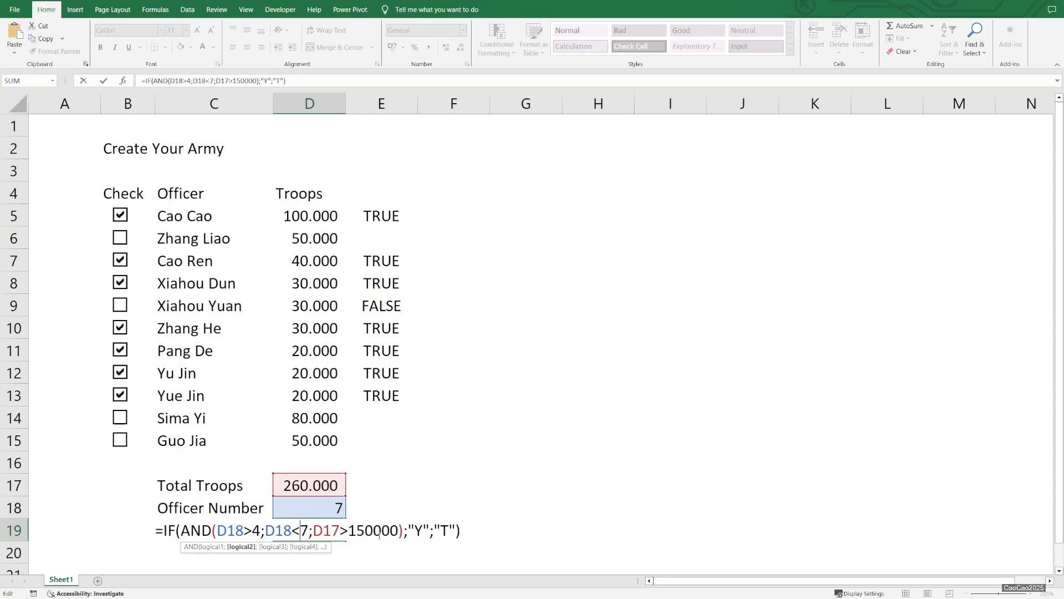
key("ctrl+Return")
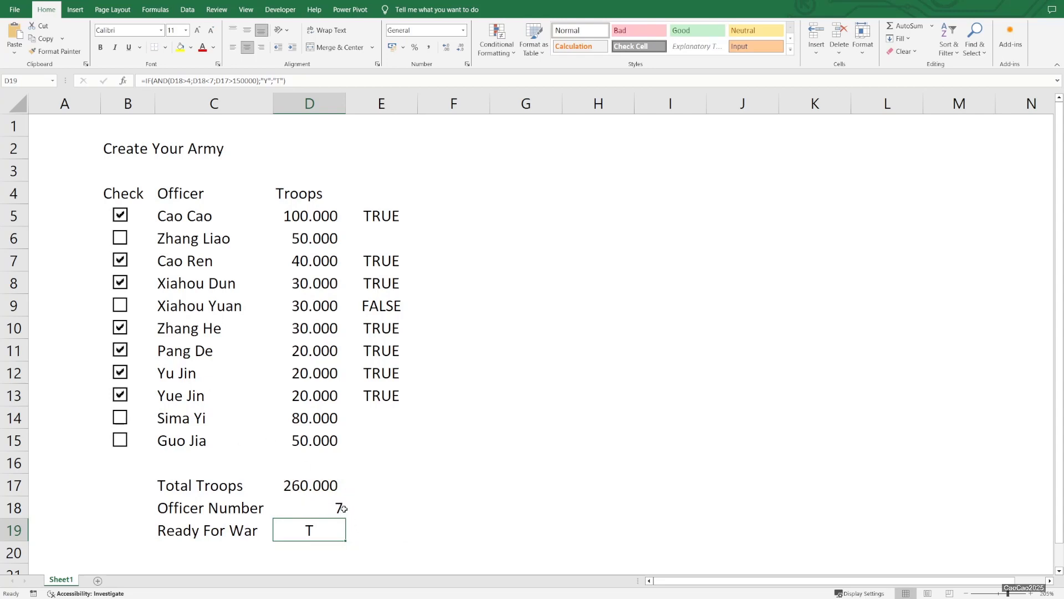
Untick Yue Jin's check box and select the Officer Number cell D18
left_click(120, 395)
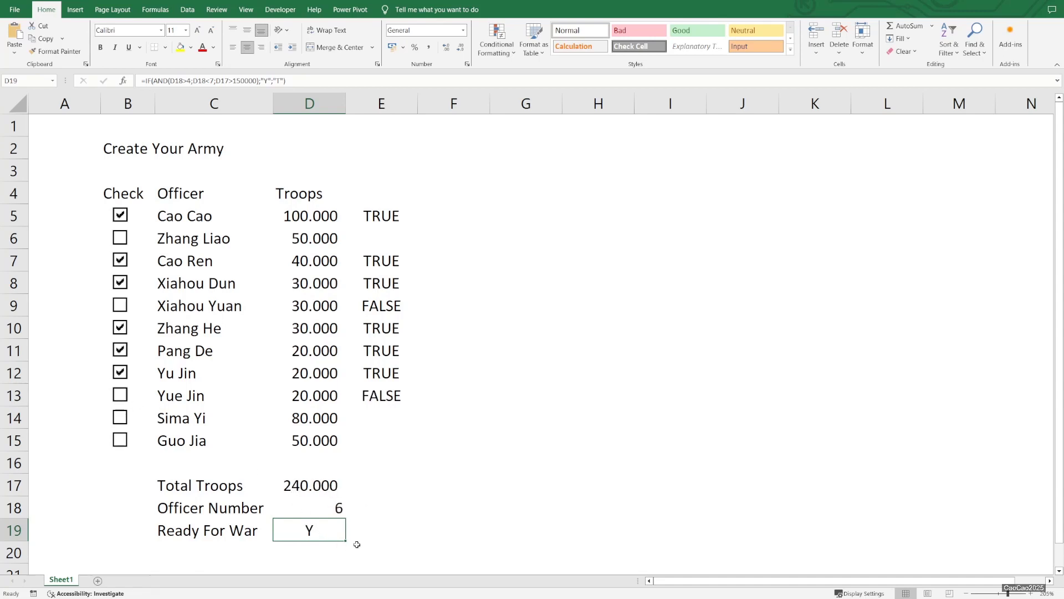
left_click(332, 508)
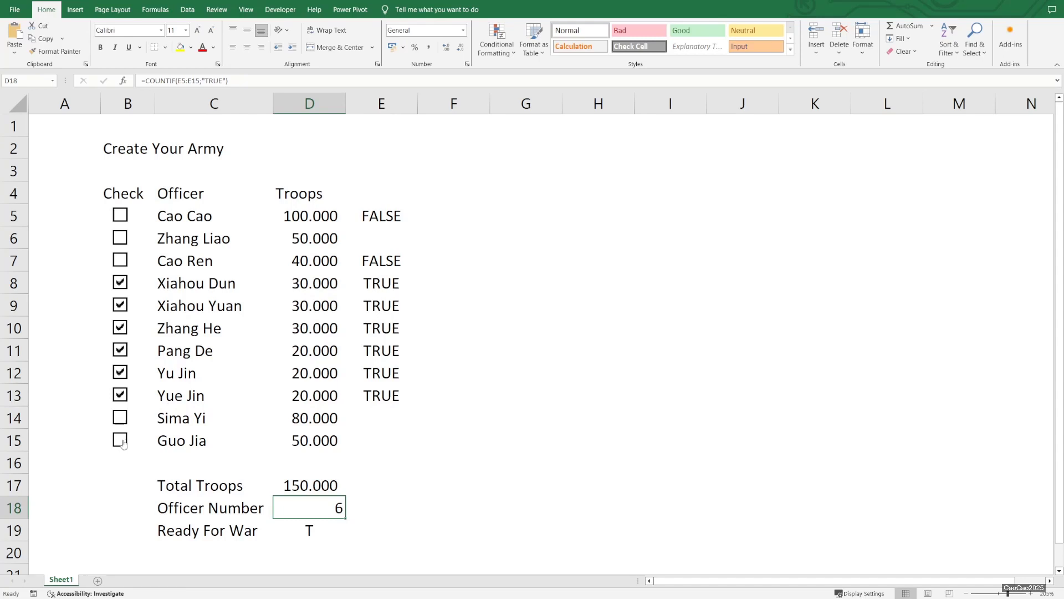
Delete the check box beside Guo Jia, undo the deletion and deselect the check box
left_click(120, 440, "ctrl")
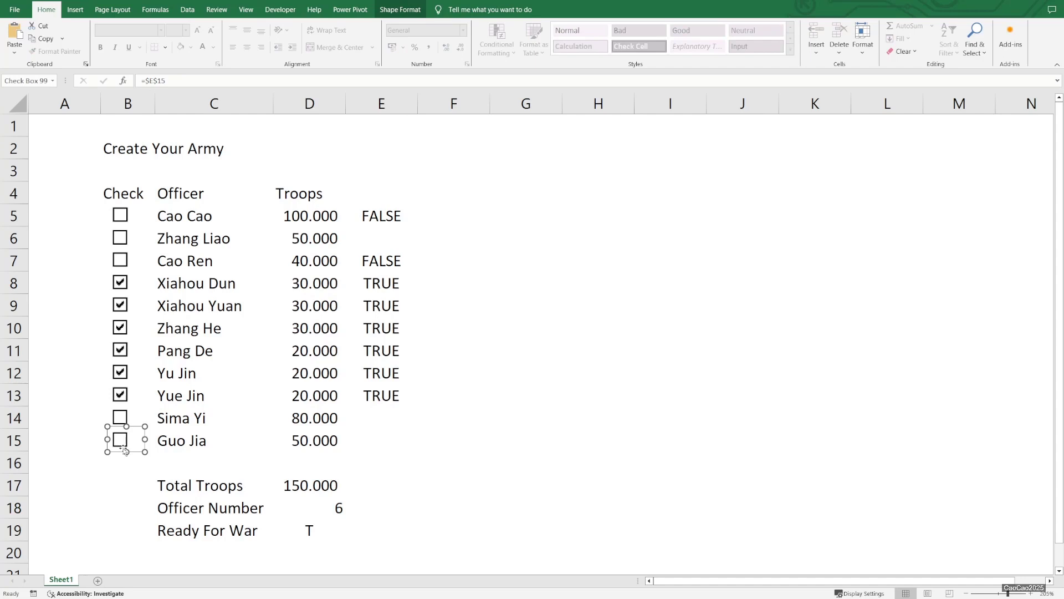
key("Delete")
left_click(123, 448)
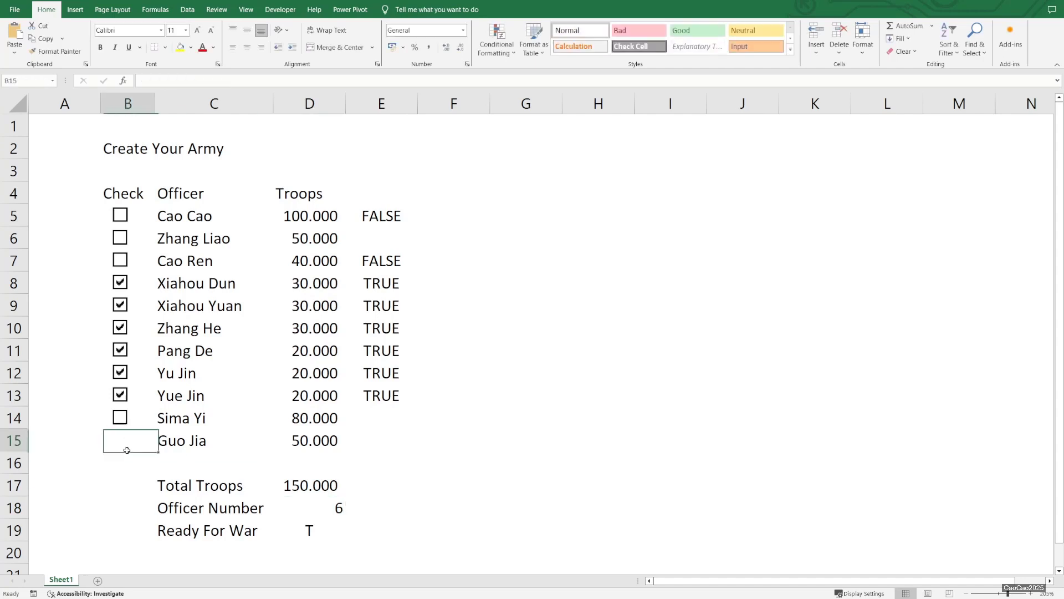
key("ctrl+z")
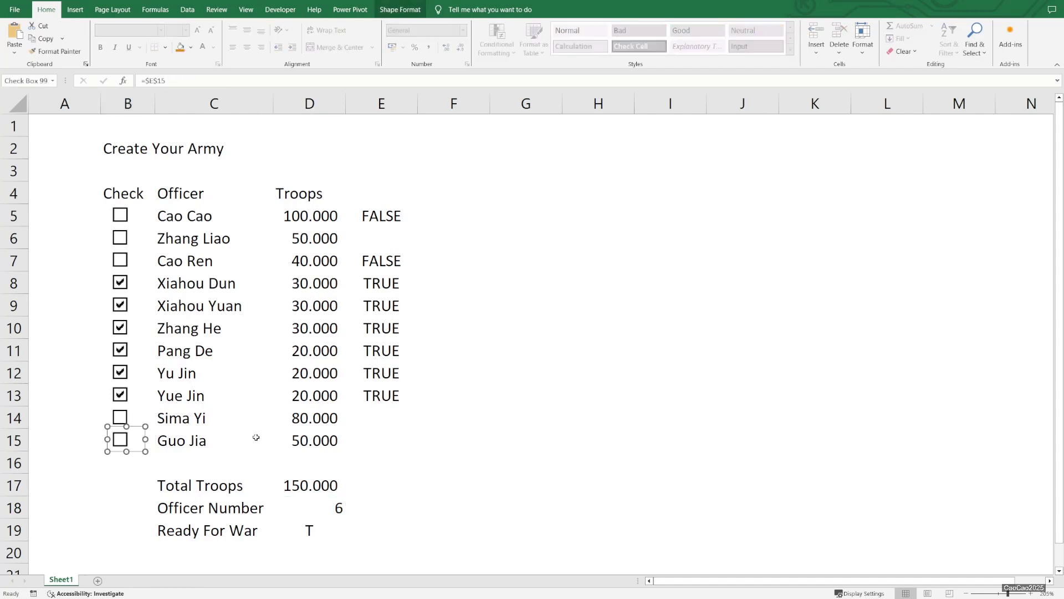
left_click(256, 437)
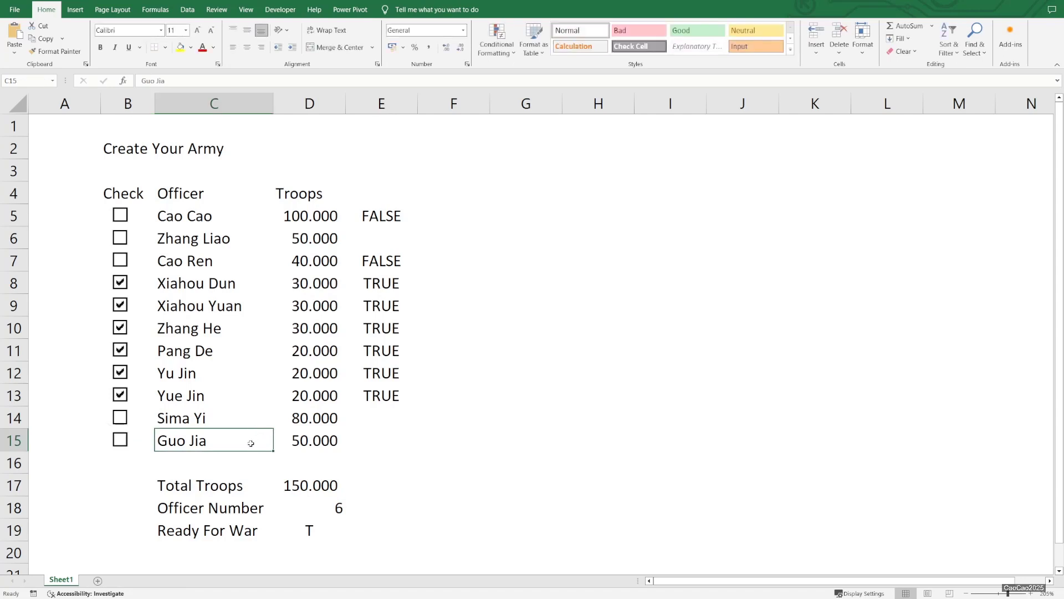